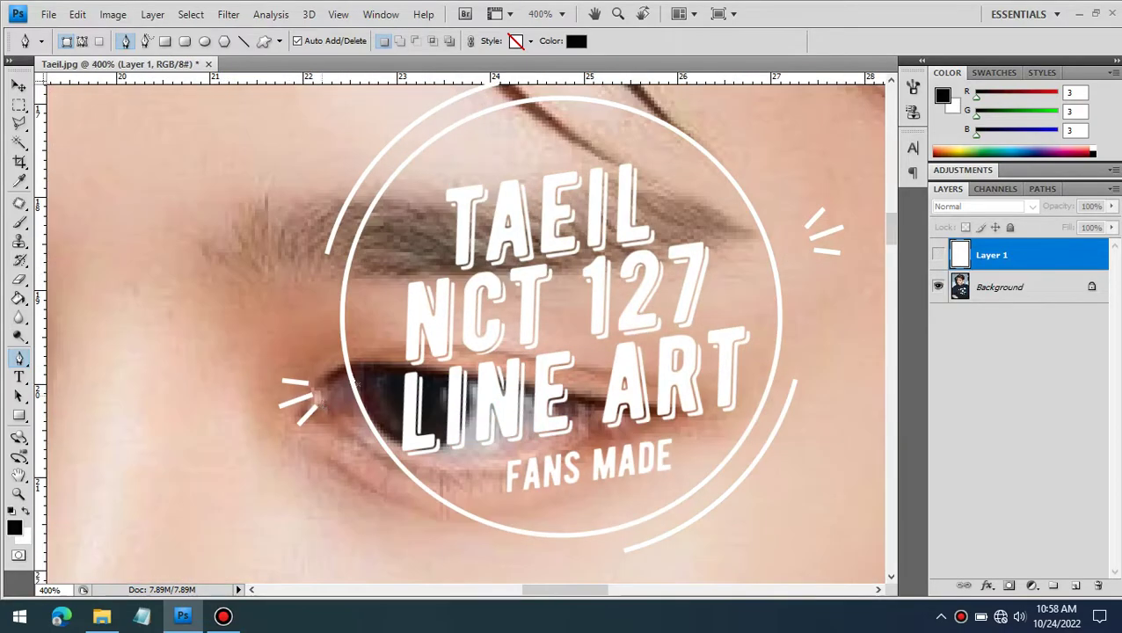
Trace the black upper eyelid liner and the solid black iris shape
click(322, 395)
drag(359, 373, 518, 400)
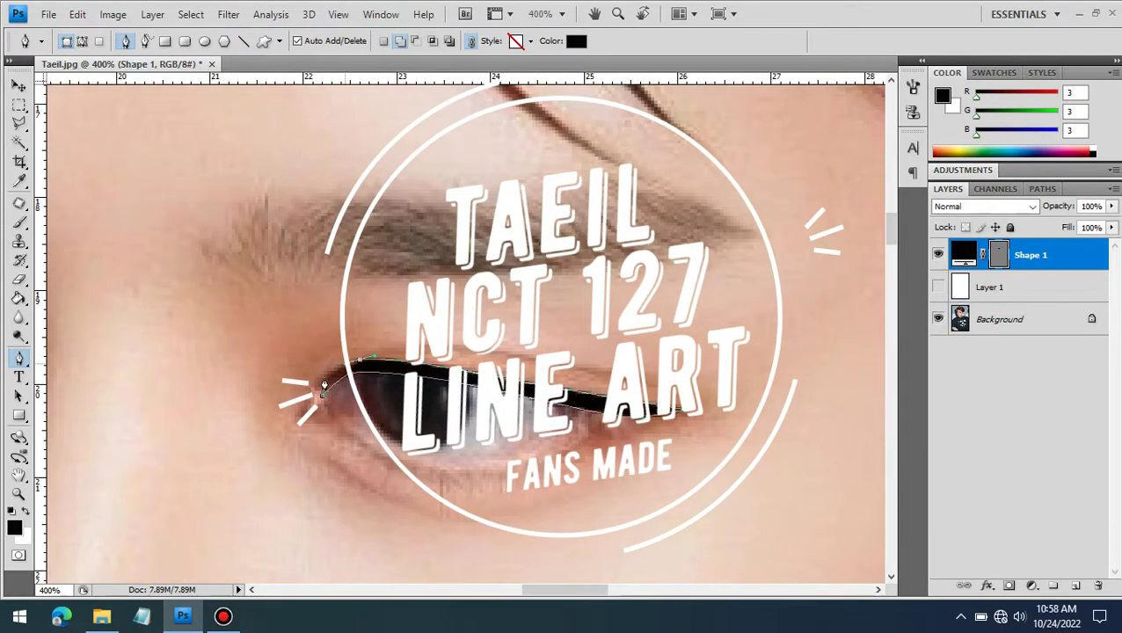
mouse_move(438, 445)
mouse_down()
mouse_move(462, 422)
mouse_move(459, 452)
mouse_up()
click(358, 409)
click(370, 431)
Draw the black lower-lid stroke and the crease line above the eyelid
drag(358, 466, 343, 433)
click(321, 452)
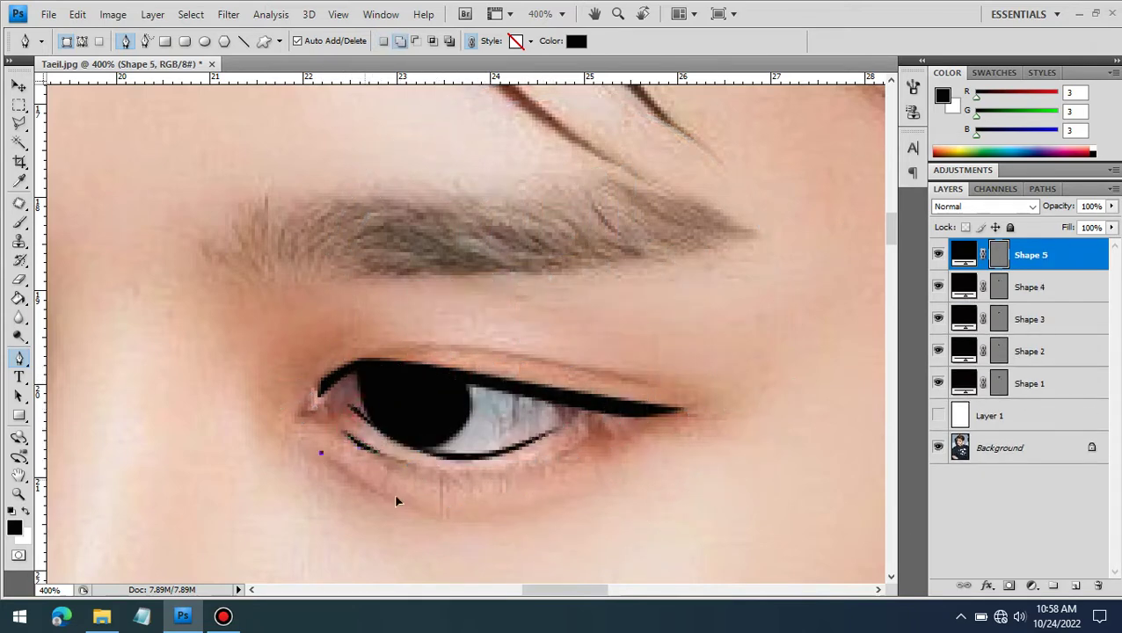
click(312, 453)
click(386, 345)
click(656, 387)
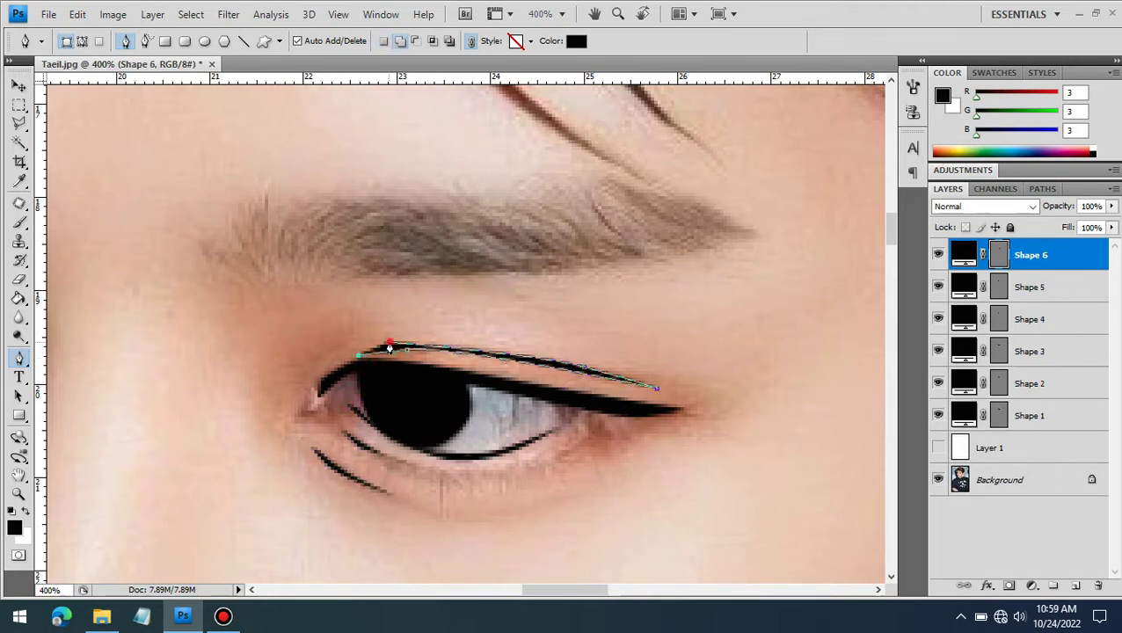
scroll(573, 573, left, 1)
Add a small highlight shape inside the iris and fill it white
click(404, 381)
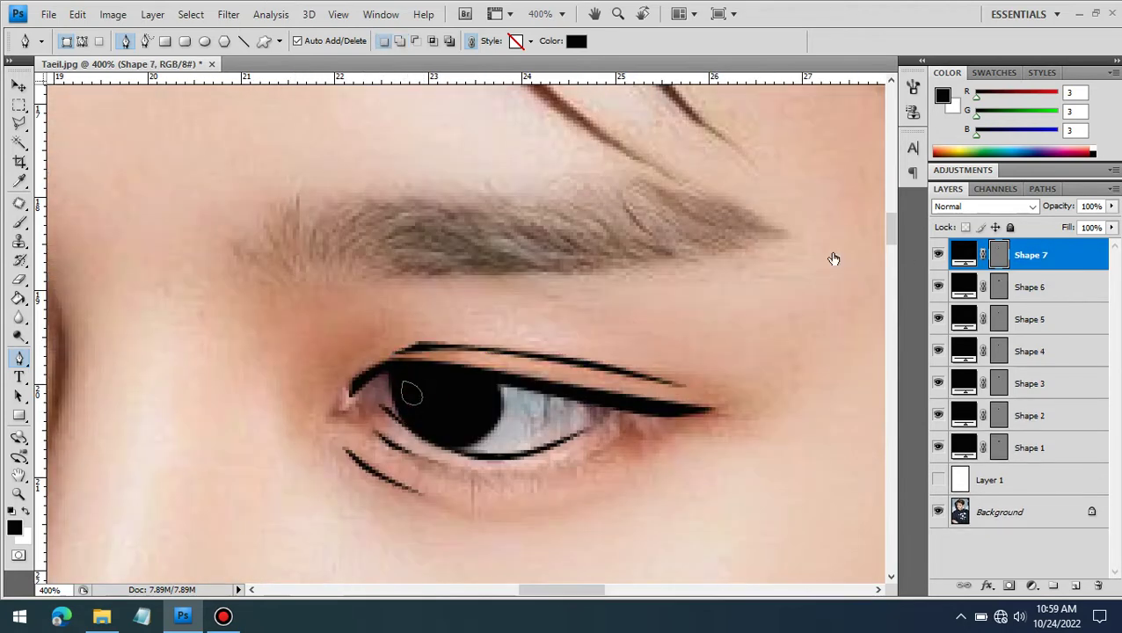
double_click(963, 254)
click(730, 247)
click(1102, 227)
click(967, 288)
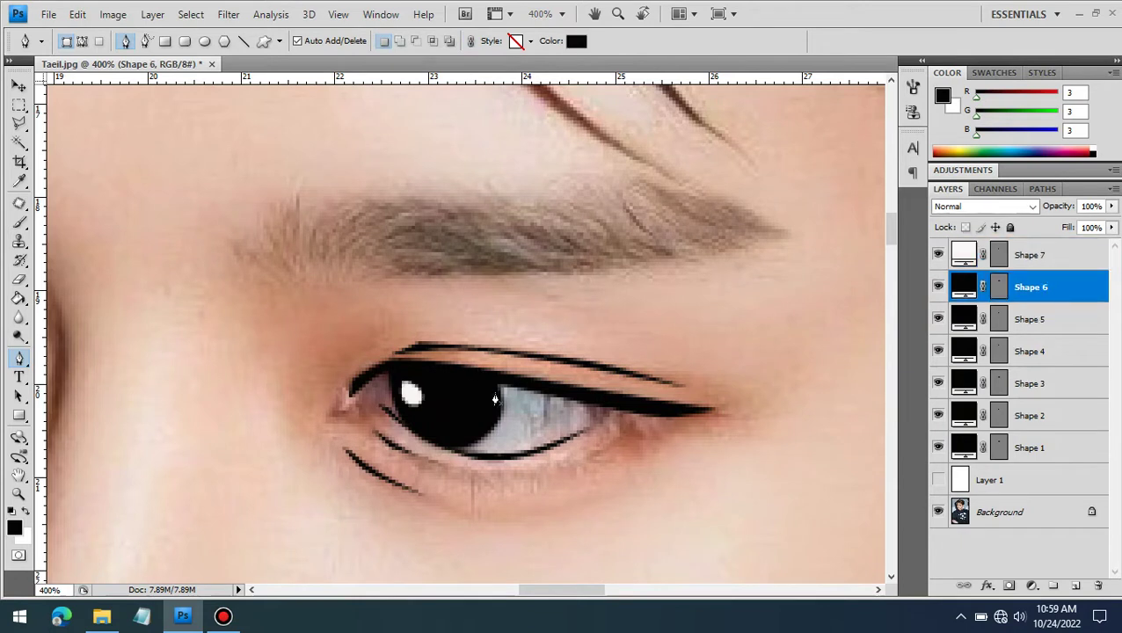
Begin a lash stroke on the upper lid near the outer corner
scroll(473, 369, up, 1)
click(498, 364)
click(643, 459)
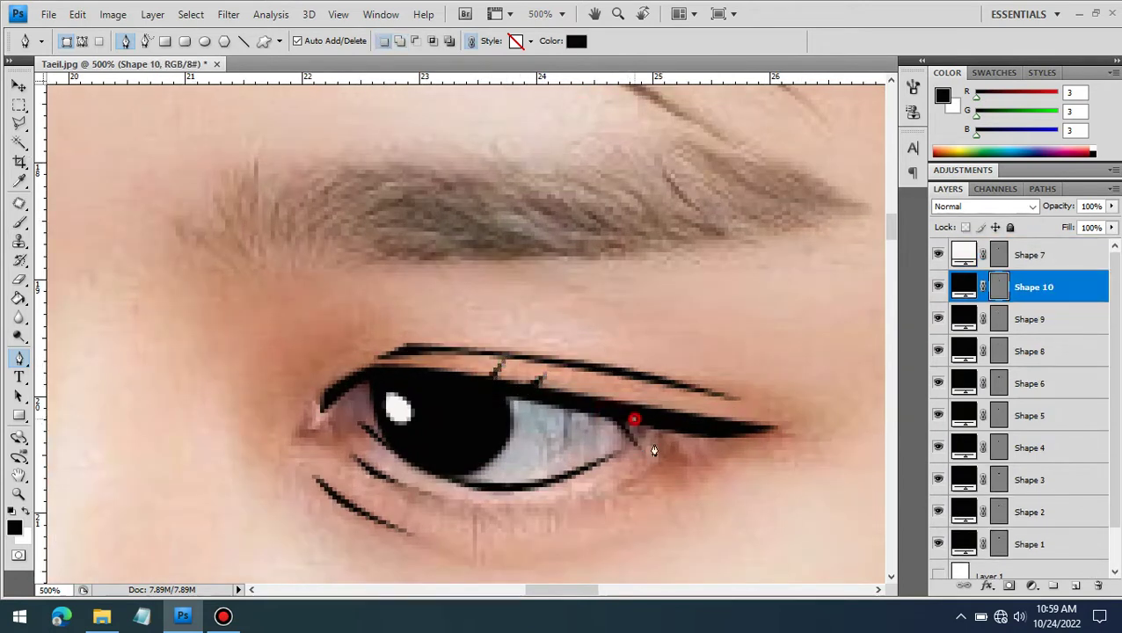
Finish the outer-corner lash and draw the first hair stroke at the eyebrow's inner end
click(674, 425)
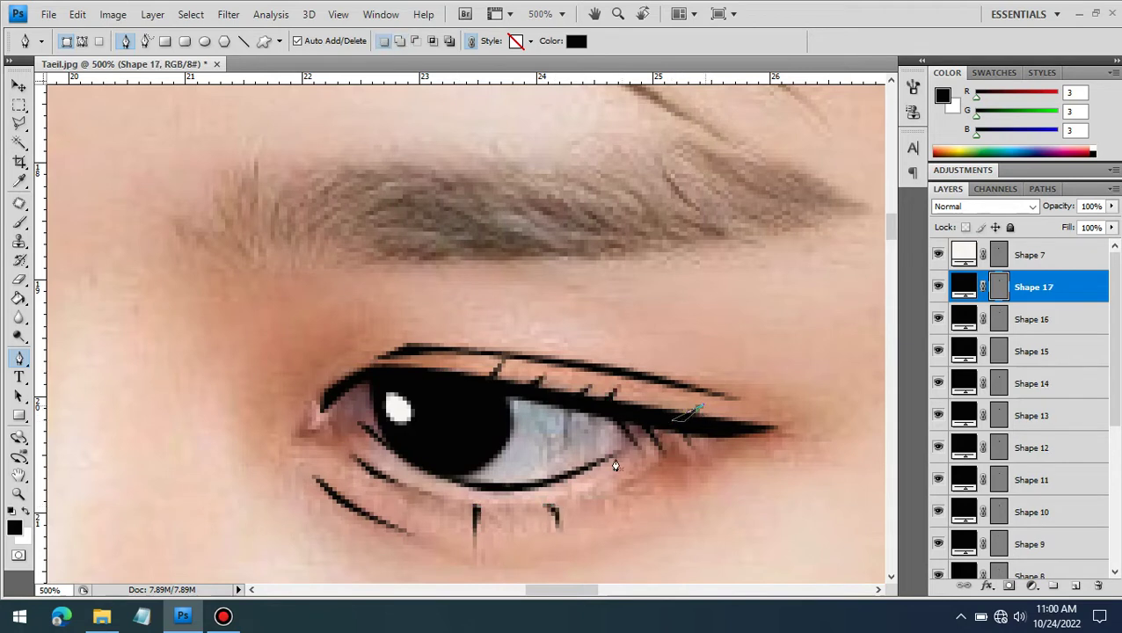
click(175, 224)
drag(226, 266, 246, 273)
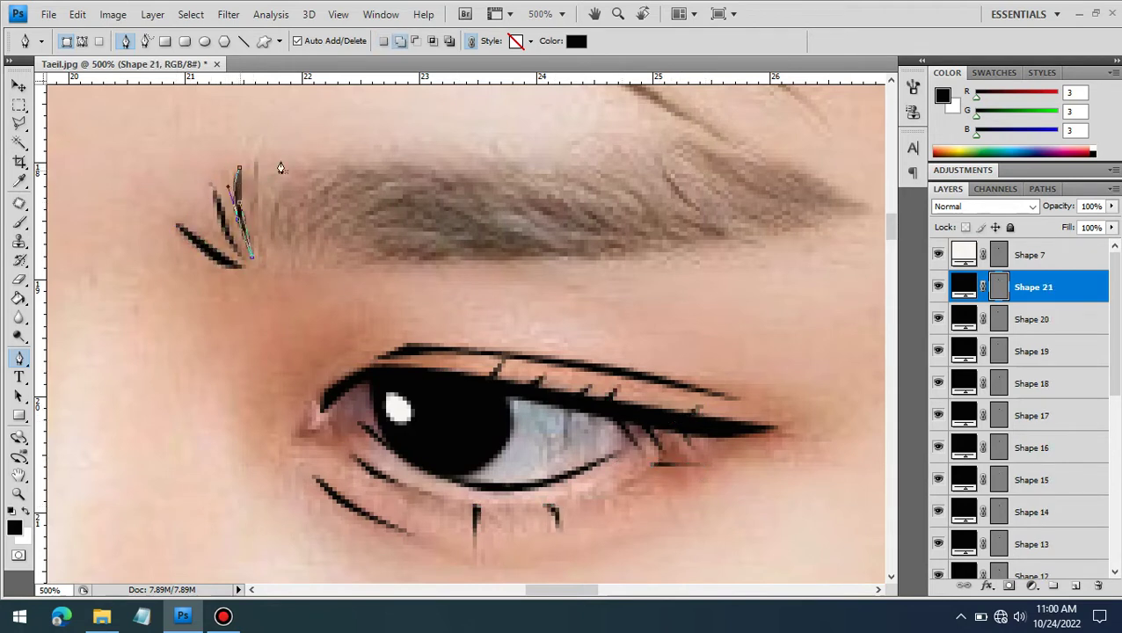
click(277, 249)
Draw curved black strokes along the middle and lower part of the eyebrow
click(303, 237)
drag(347, 187, 388, 176)
click(419, 172)
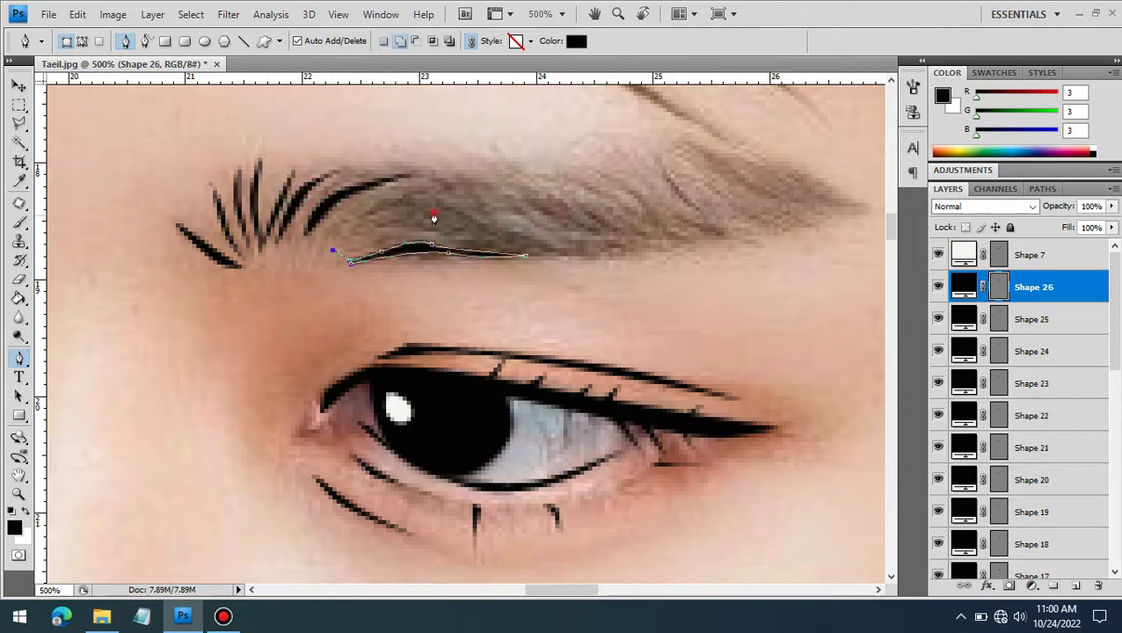
click(434, 213)
click(327, 252)
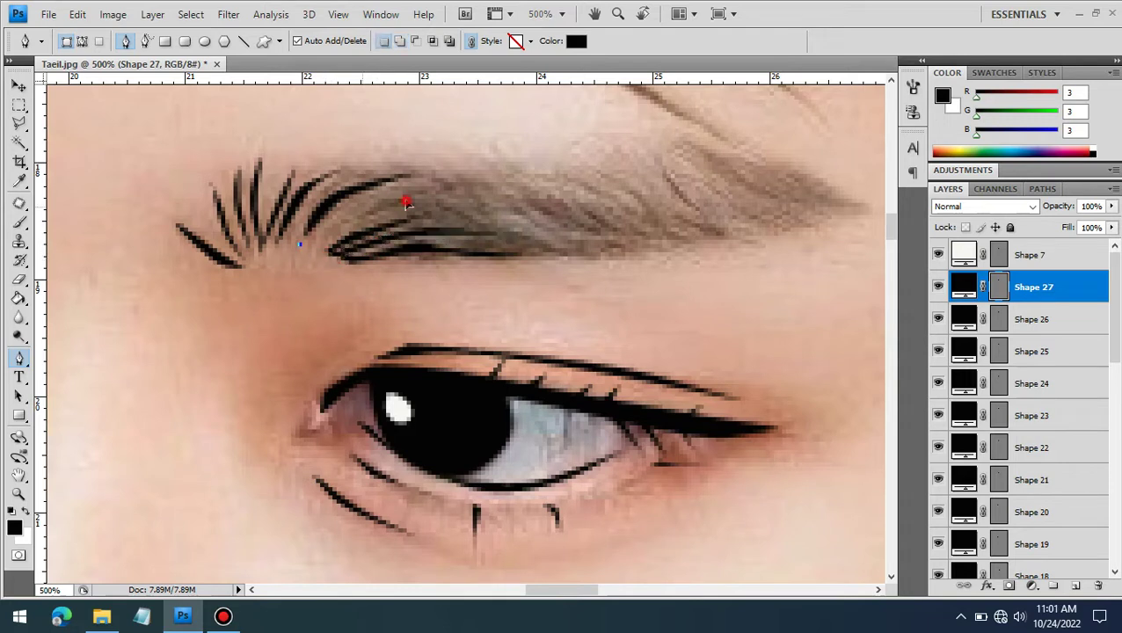
click(483, 227)
click(317, 247)
Add a long stroke from the eyebrow's top along its lower edge
click(408, 165)
click(475, 201)
click(714, 235)
click(634, 215)
drag(502, 243, 448, 236)
click(406, 245)
click(626, 243)
Draw a short hair and a stroke along the eyebrow's upper edge toward the tail
click(387, 192)
click(431, 192)
click(351, 194)
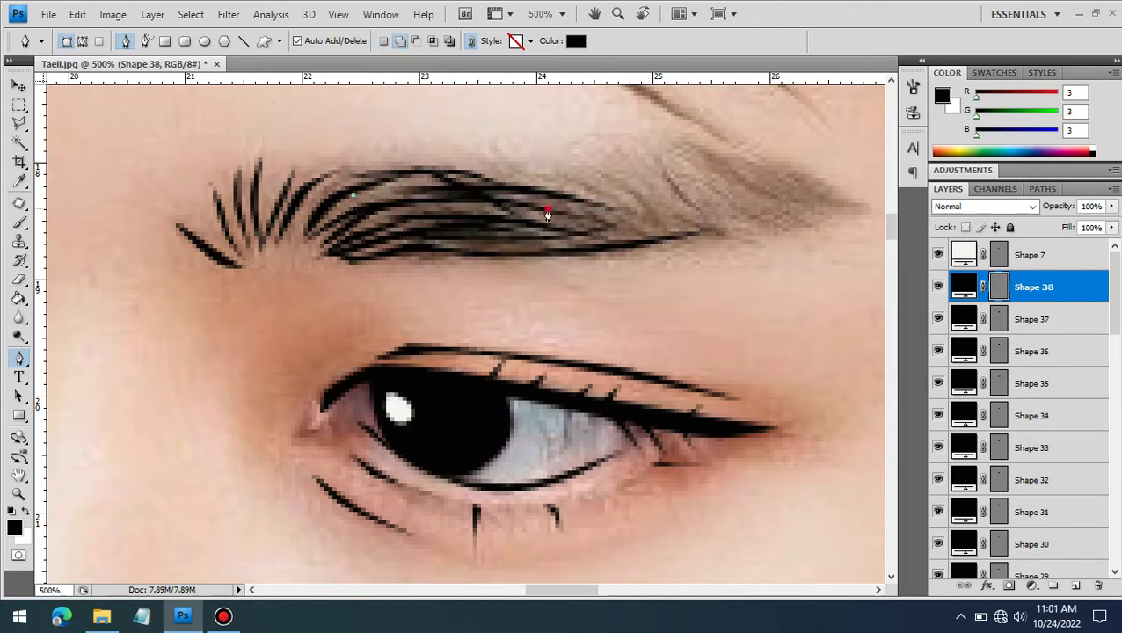
click(742, 233)
click(754, 212)
click(655, 186)
click(485, 170)
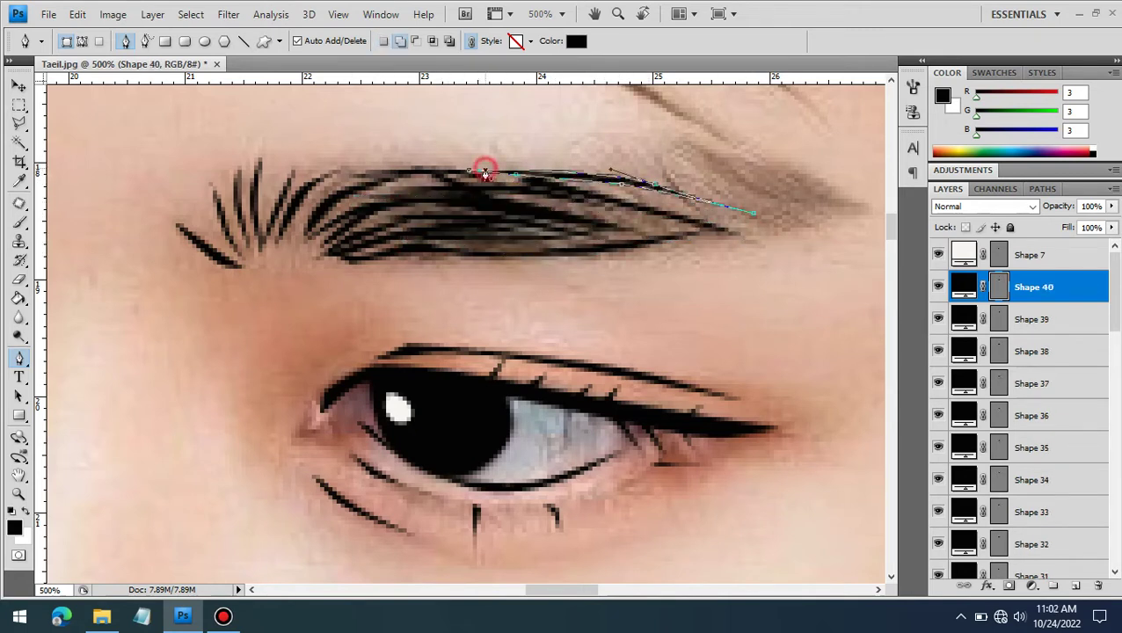
Zoom out slightly and add hair strokes at the eyebrow tail
key(ctrl+minus)
click(636, 187)
click(784, 233)
click(636, 186)
click(603, 189)
Draw a curved stroke along the eyebrow's underside
click(741, 239)
drag(532, 244, 626, 225)
click(668, 218)
click(532, 243)
Add the final hair strokes along the eyebrow's lower edge, then zoom out
click(388, 257)
click(555, 258)
click(305, 266)
drag(491, 247, 356, 267)
click(491, 226)
key(ctrl+minus)
key(ctrl+minus)
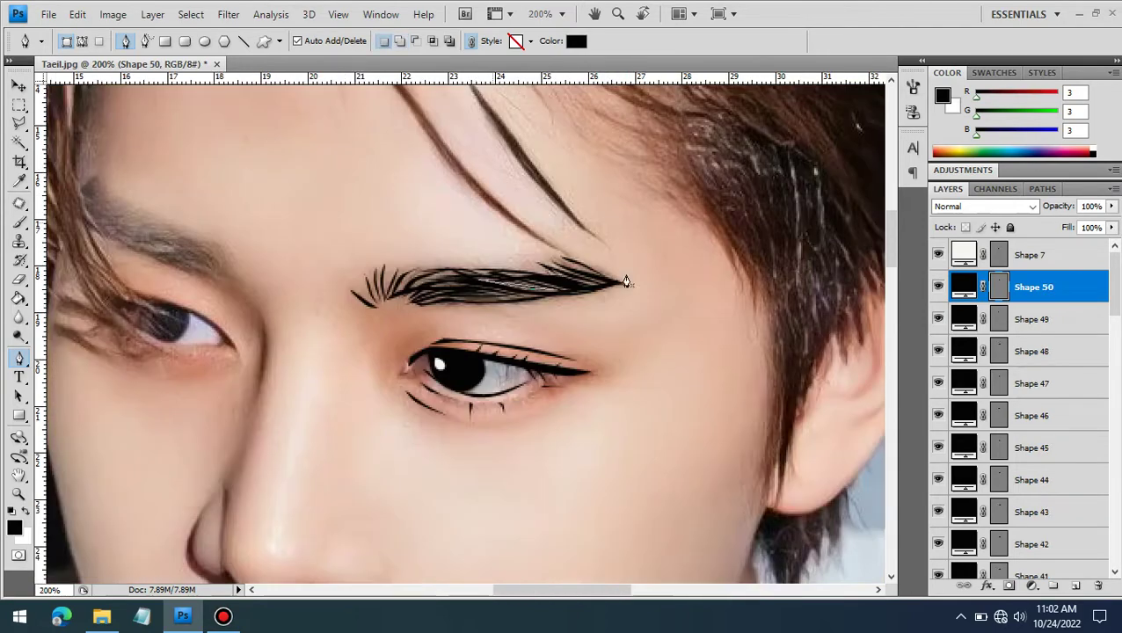
Select Layer 1 and draw a black hair strand curving down the fringe
drag(1113, 281, 1113, 562)
click(992, 531)
scroll(546, 406, left, 5)
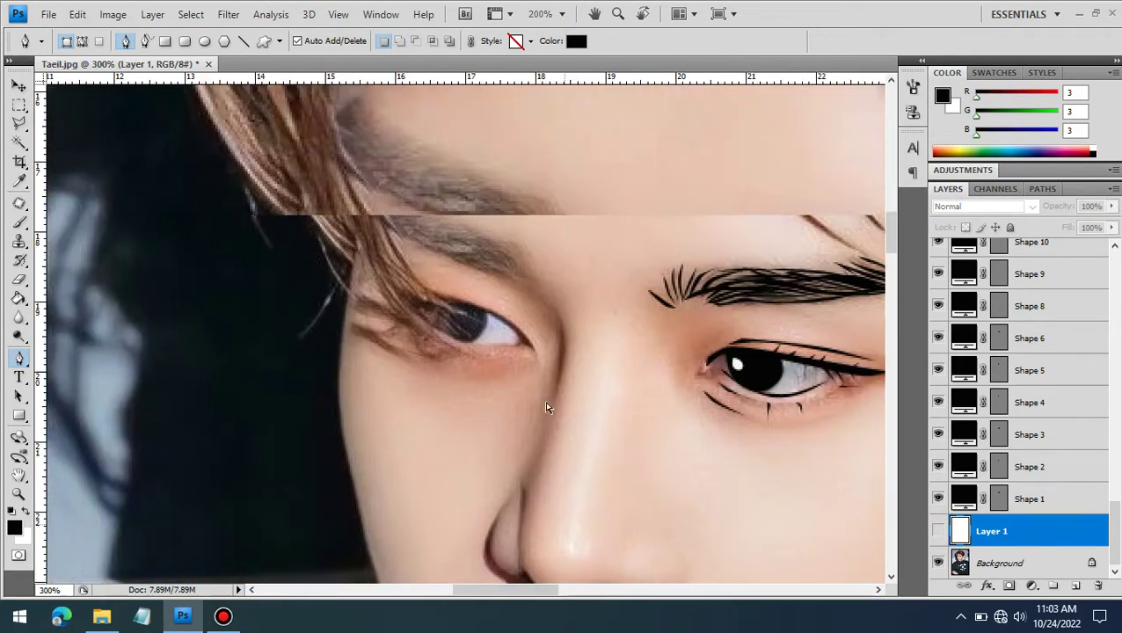
scroll(370, 165, up, 3)
click(416, 113)
drag(372, 333, 388, 384)
drag(433, 460, 476, 476)
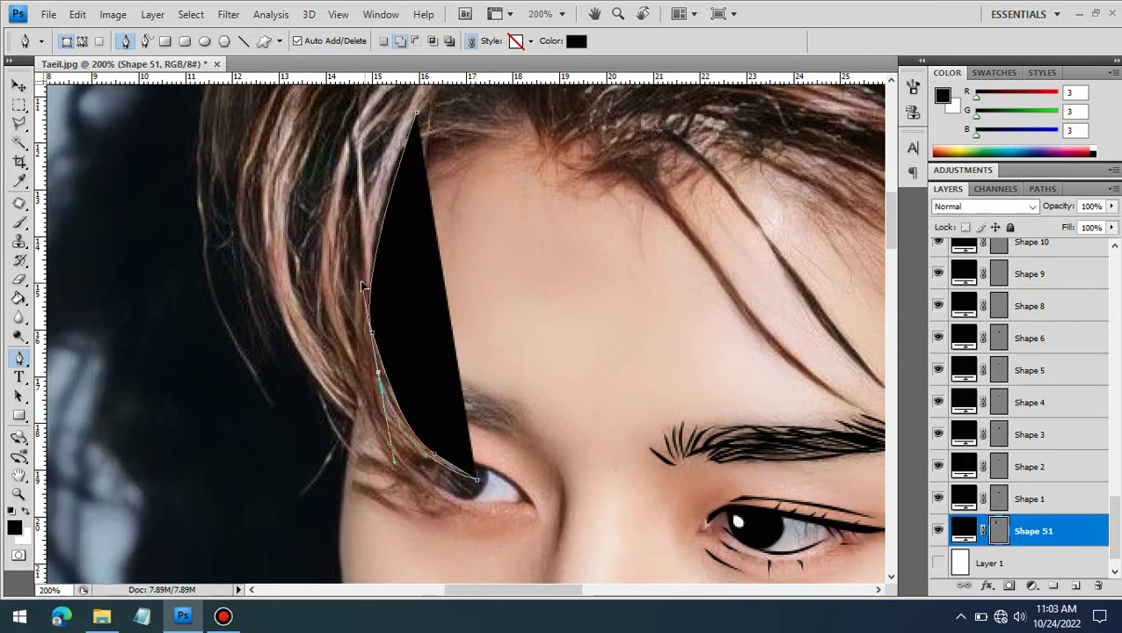
click(416, 113)
Add a thin sliver hair strand reaching toward the other eye
click(326, 245)
click(457, 515)
click(360, 385)
click(341, 180)
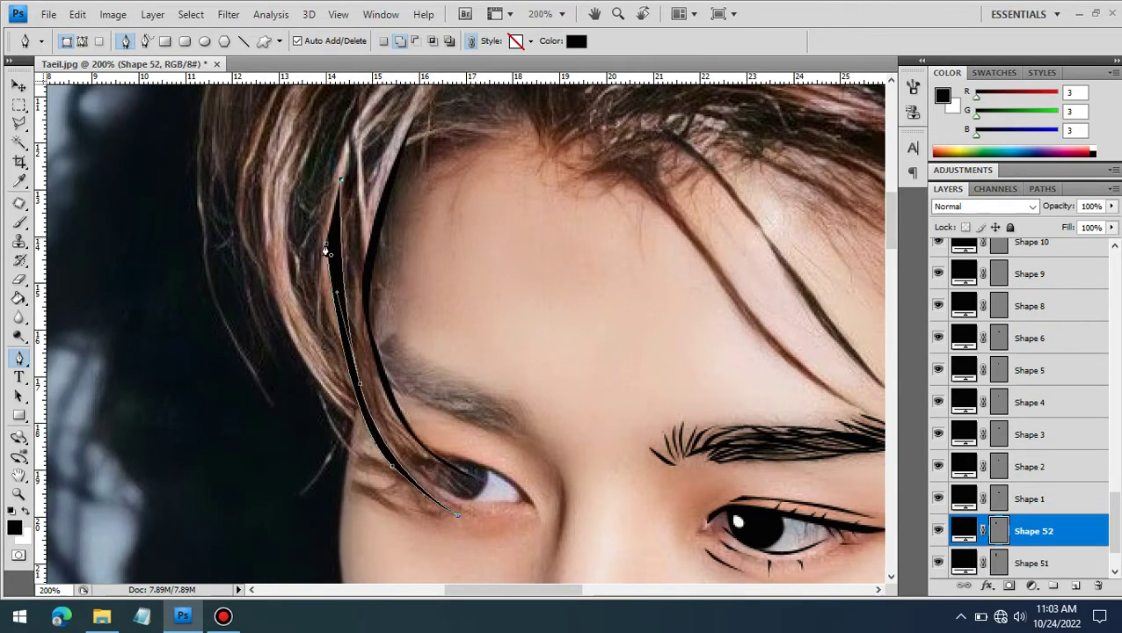
click(325, 248)
Draw two more hair strands from the hairline down toward the eye
click(365, 181)
drag(396, 417, 455, 478)
click(365, 180)
click(335, 203)
click(455, 500)
click(381, 457)
Zoom in and trace the other eye's upper liner and solid black iris
key(ctrl+plus)
click(376, 280)
click(494, 291)
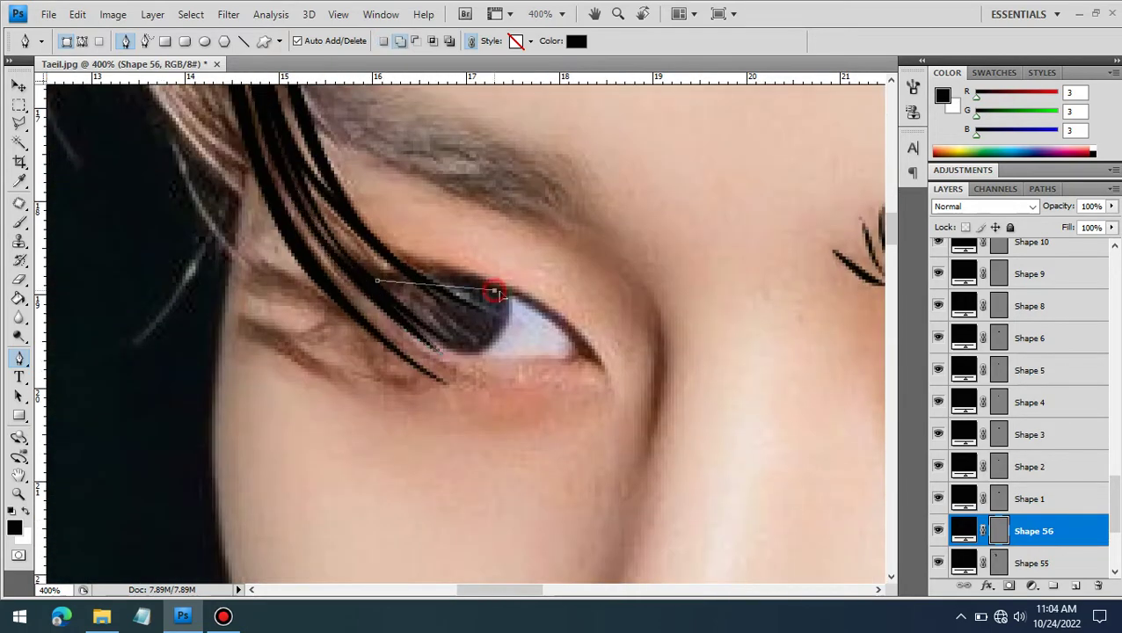
click(603, 372)
drag(385, 267, 352, 264)
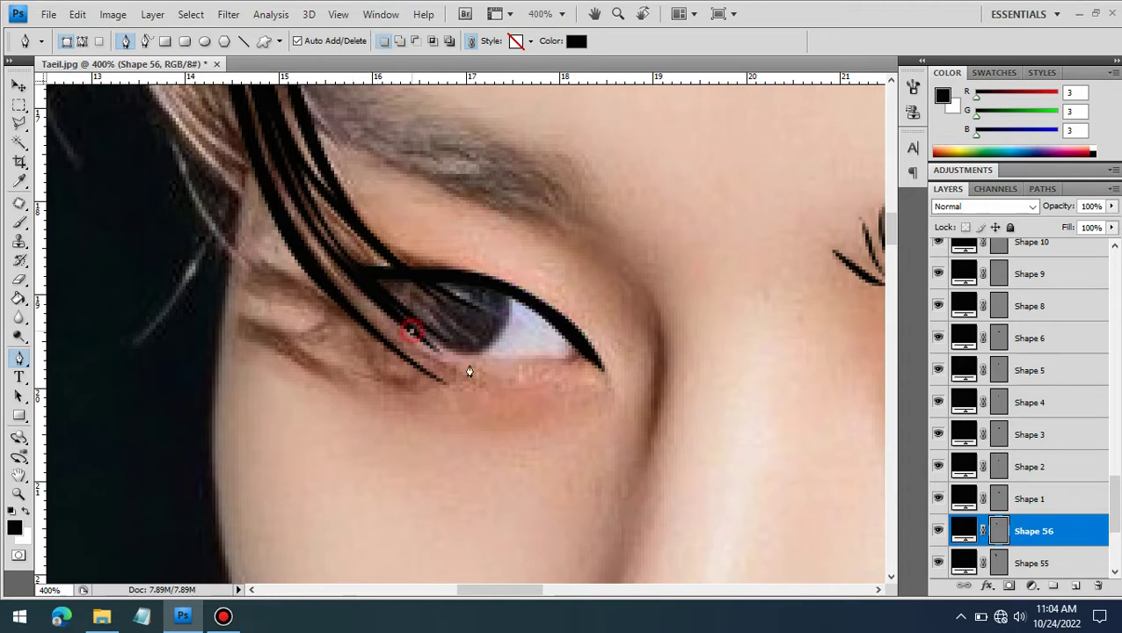
click(456, 273)
click(409, 326)
Add a highlight shape in the iris and set its fill to white
click(419, 296)
click(431, 327)
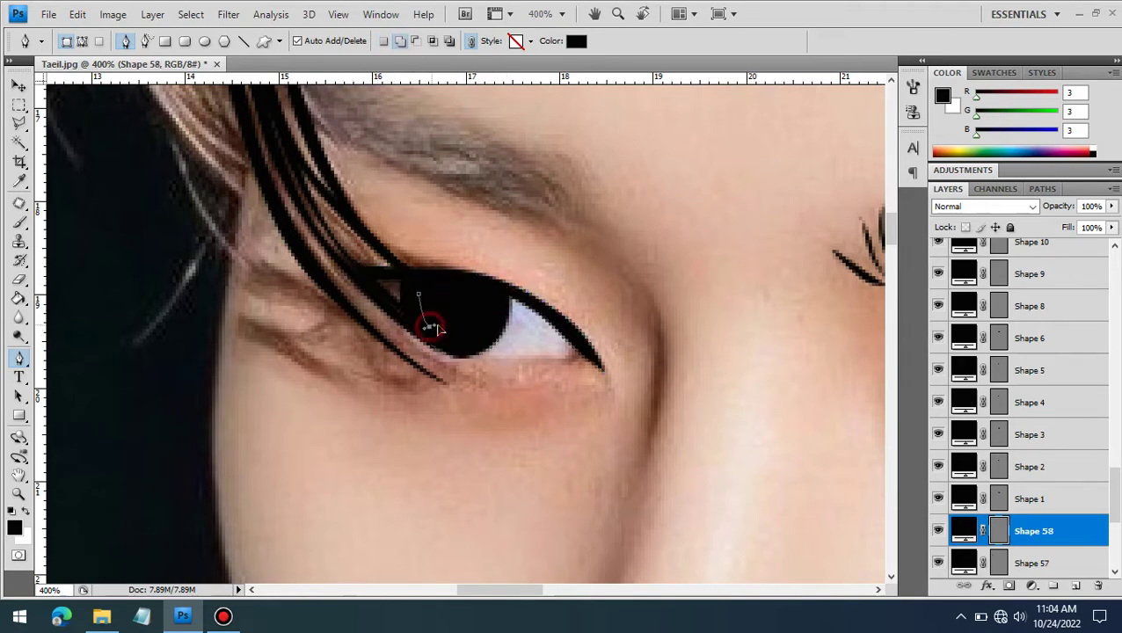
double_click(959, 521)
click(1077, 221)
Move the iris and highlight layers (with Shape 57) below the hair strands
scroll(1020, 492, down, 2)
shift+click(1033, 493)
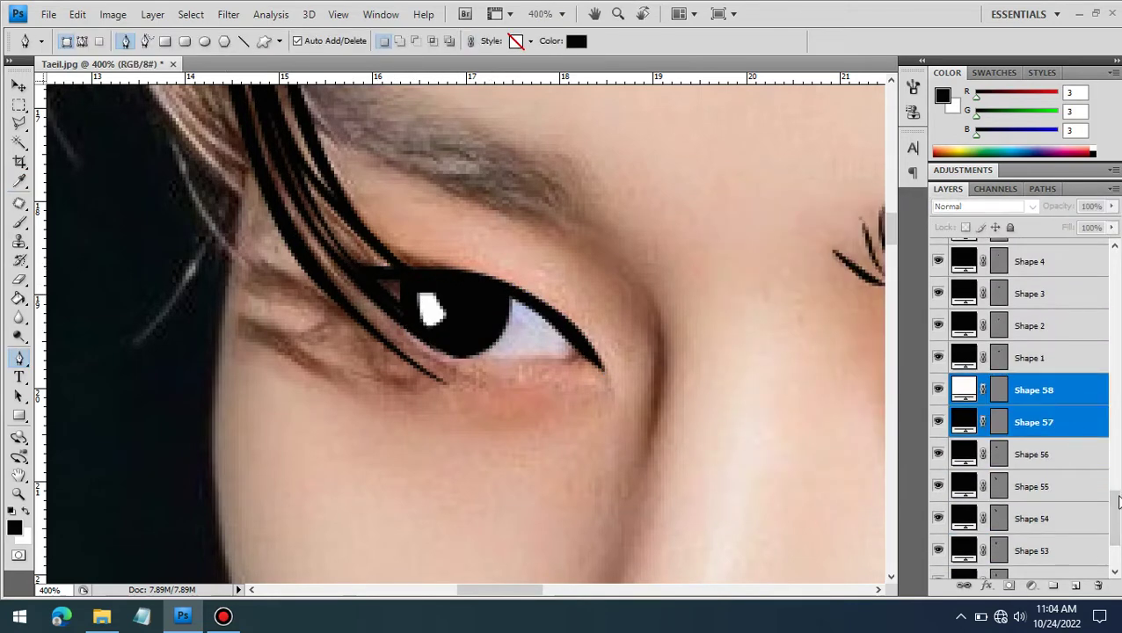
scroll(1052, 528, down, 5)
drag(1029, 511, 1029, 514)
Draw the lower lid line and strands along the upper lashes
click(438, 345)
click(464, 359)
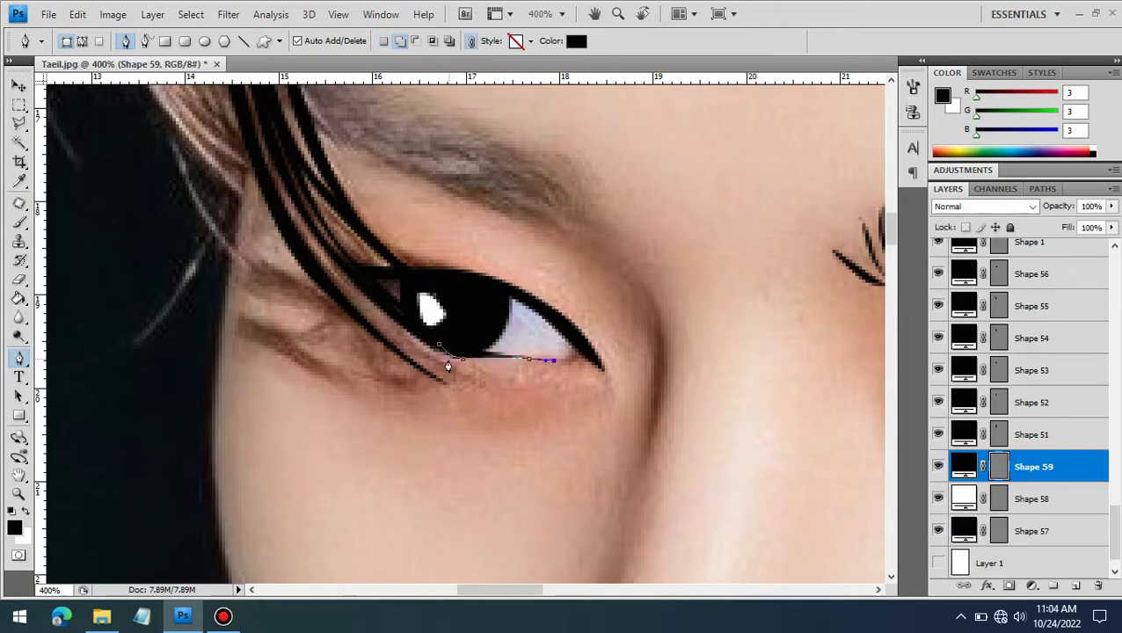
click(278, 174)
click(475, 373)
click(283, 104)
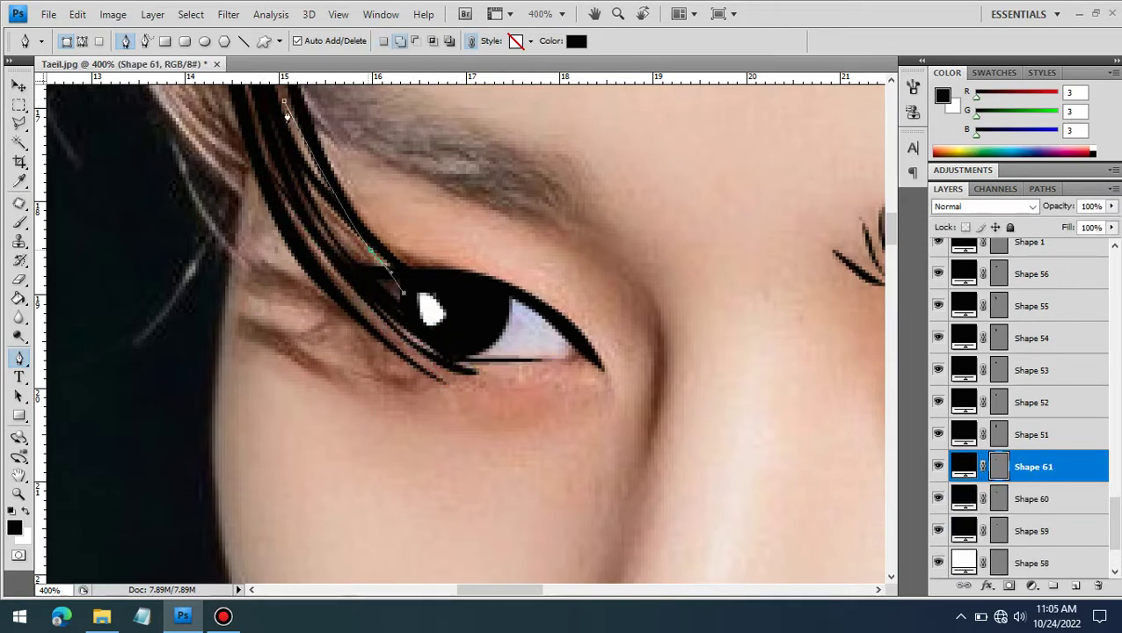
click(400, 290)
scroll(580, 351, up, 3)
click(575, 335)
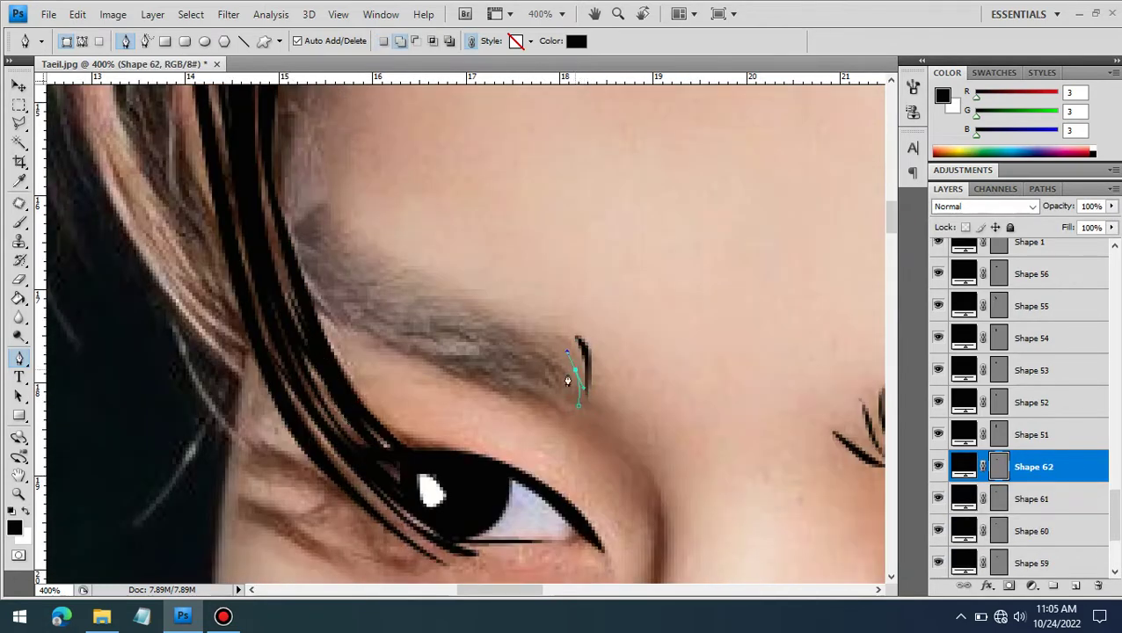
Draw the first black hair strokes on the second eyebrow
click(497, 320)
click(541, 352)
click(557, 401)
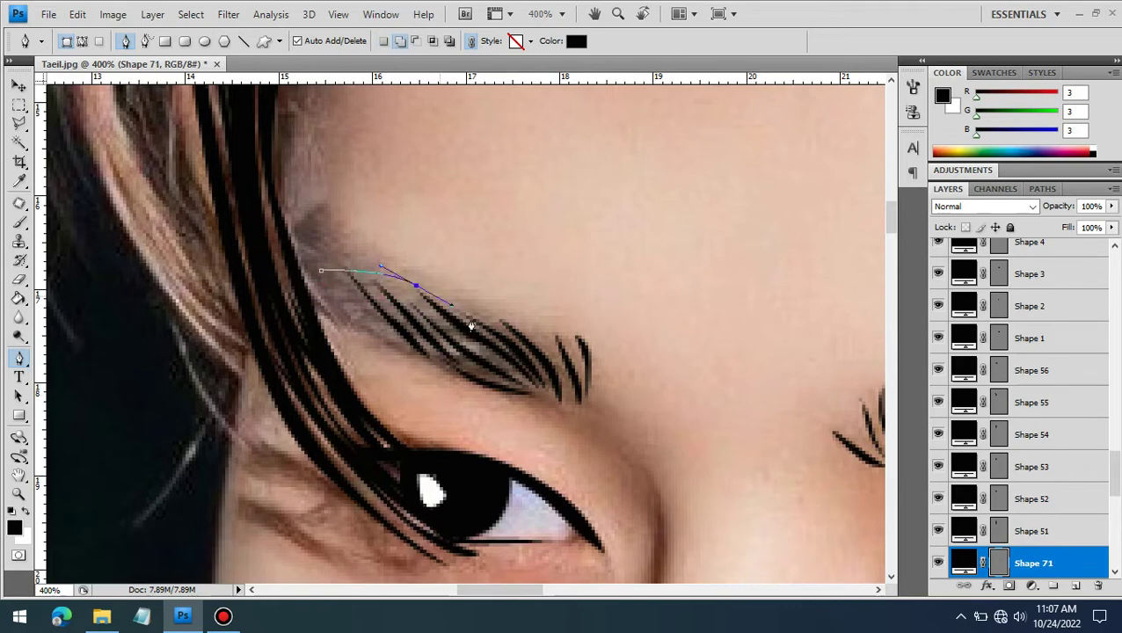
click(492, 330)
click(322, 271)
click(309, 275)
Add hair strands running from the eyebrow's outer end toward its inner end
click(299, 258)
click(383, 290)
click(299, 257)
click(472, 351)
click(402, 338)
click(353, 314)
click(523, 384)
Add another outer-end strand, then select Layer 1 and draw a strand beneath the hair
click(470, 350)
click(439, 336)
click(403, 291)
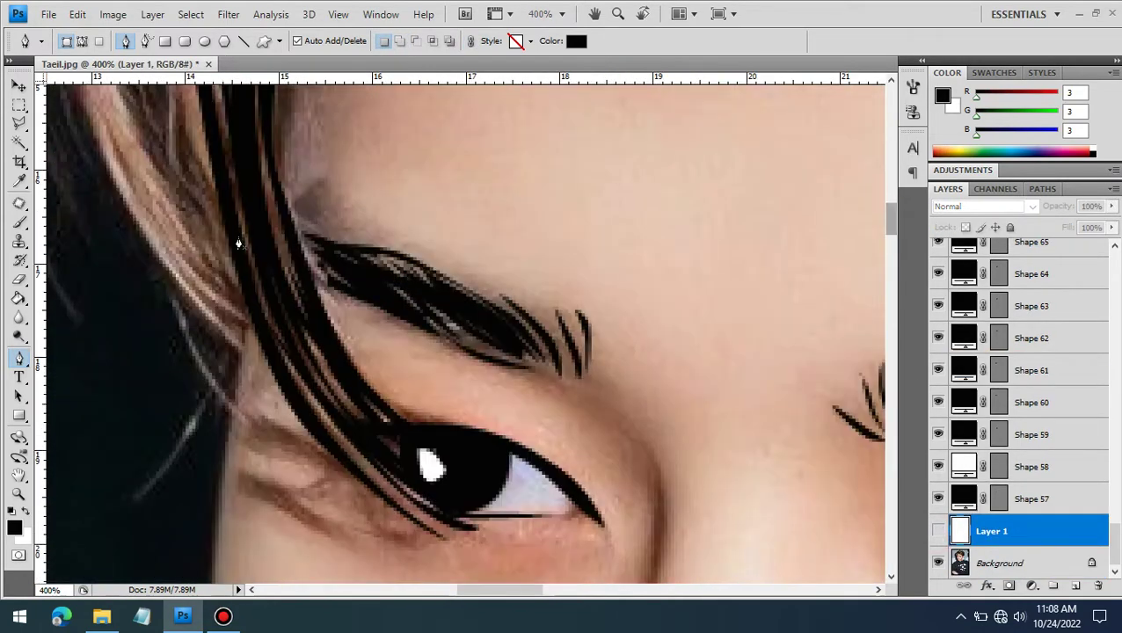
click(308, 195)
click(570, 208)
click(356, 247)
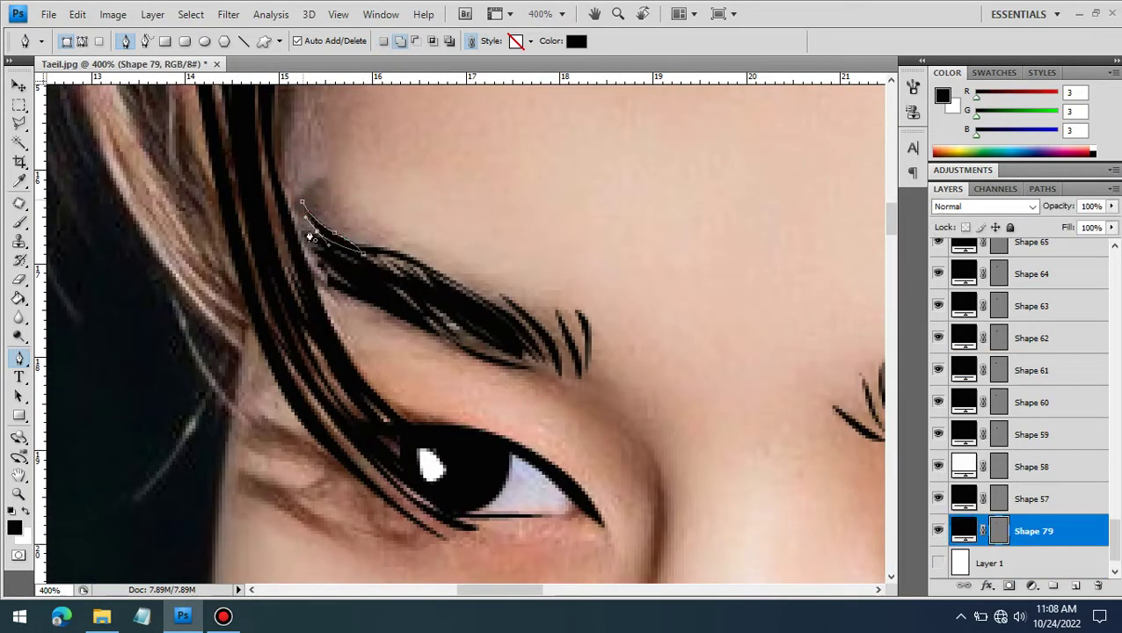
Draw a strand at the eyebrow's inner end, then undo it with Ctrl+Z
click(379, 255)
click(349, 214)
click(314, 192)
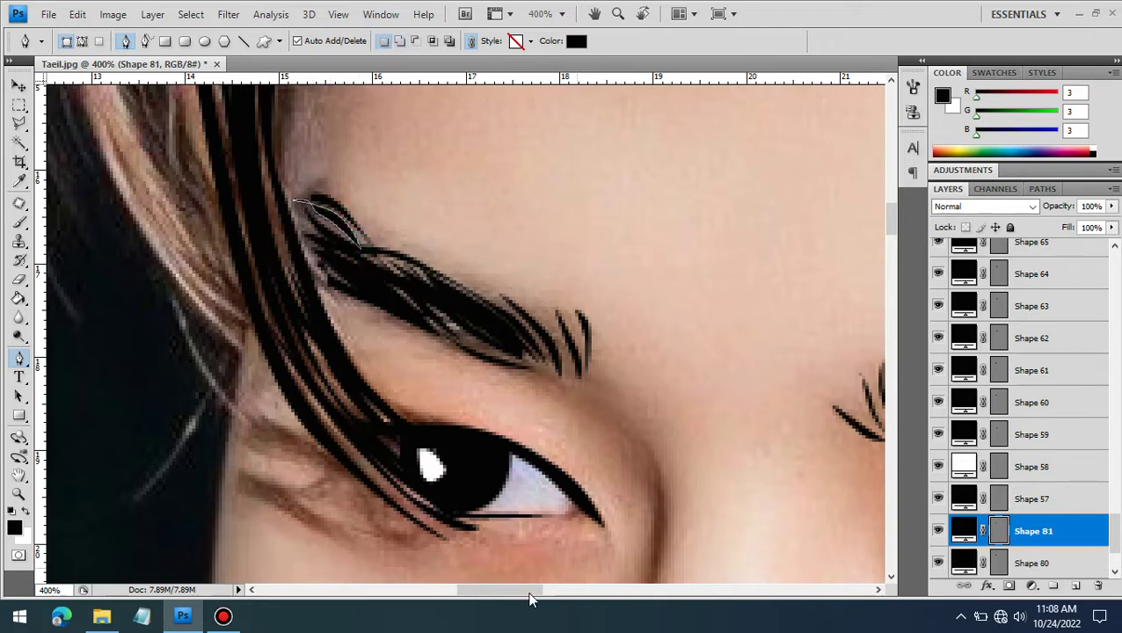
key(ctrl+z)
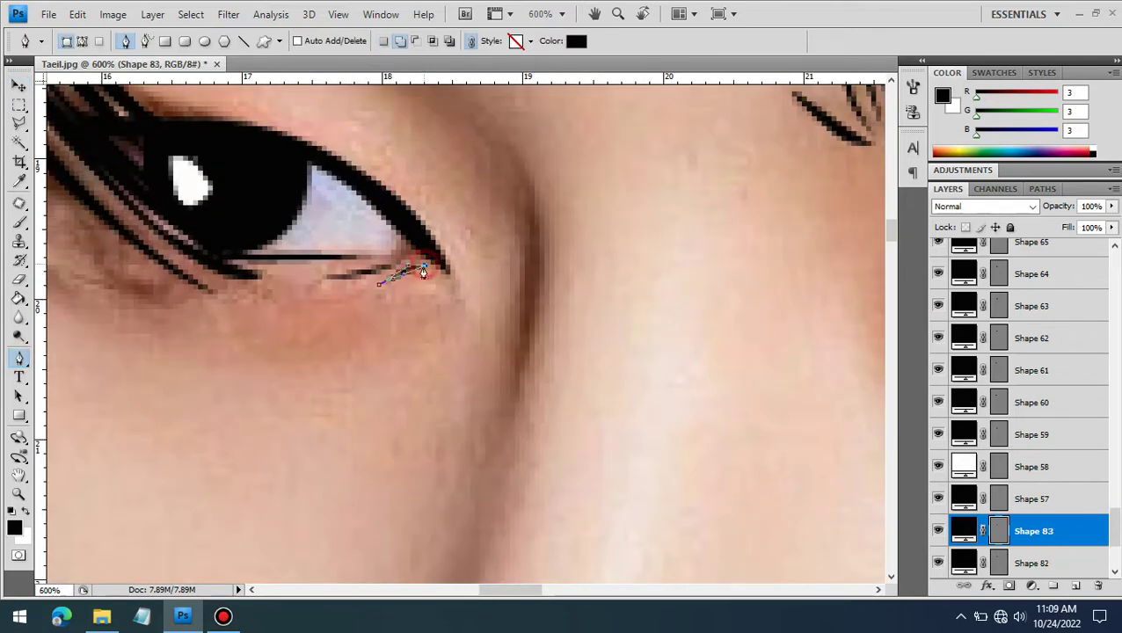
Trace the curved underside of the nose as a thin black pen stroke
drag(888, 250, 896, 255)
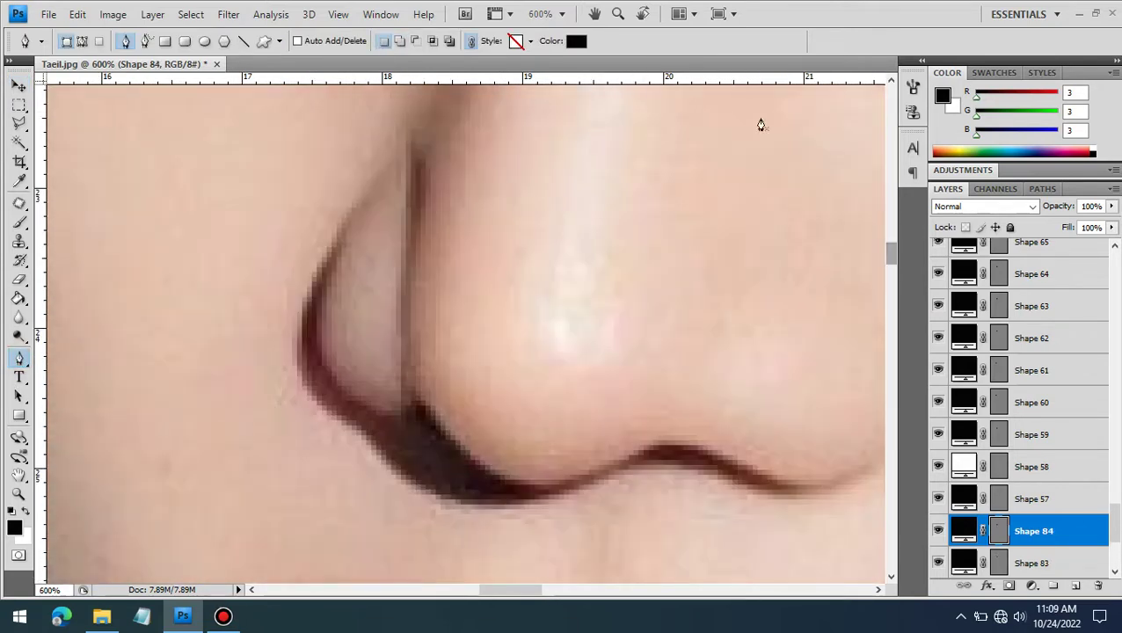
click(601, 469)
drag(704, 451, 745, 468)
scroll(556, 482, right, 5)
click(620, 458)
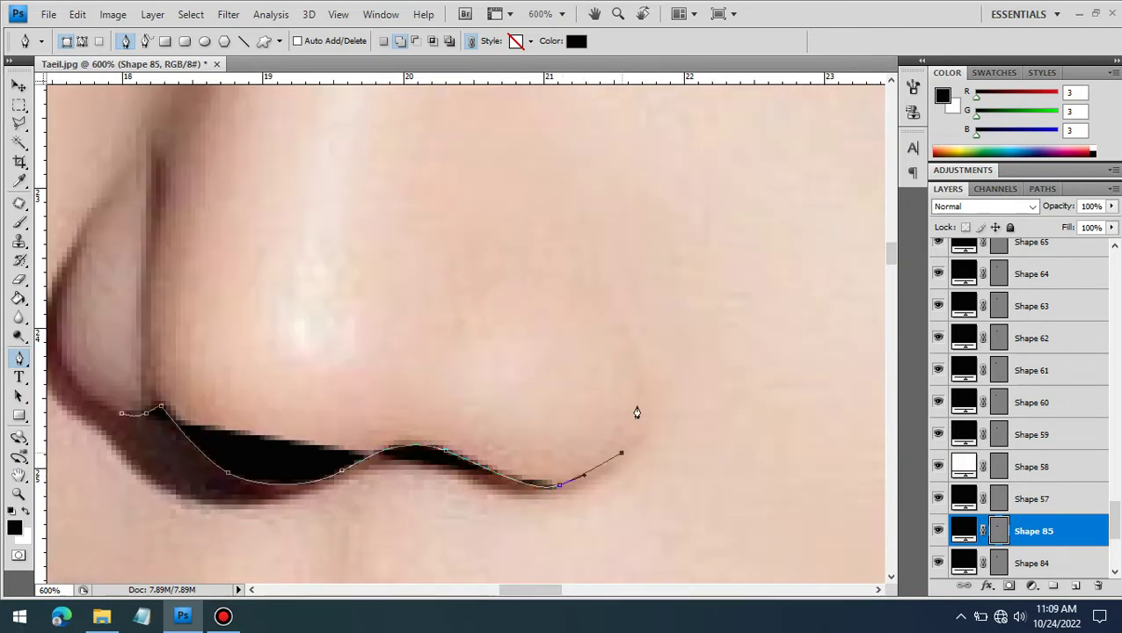
click(639, 361)
drag(621, 458, 573, 490)
drag(228, 473, 277, 490)
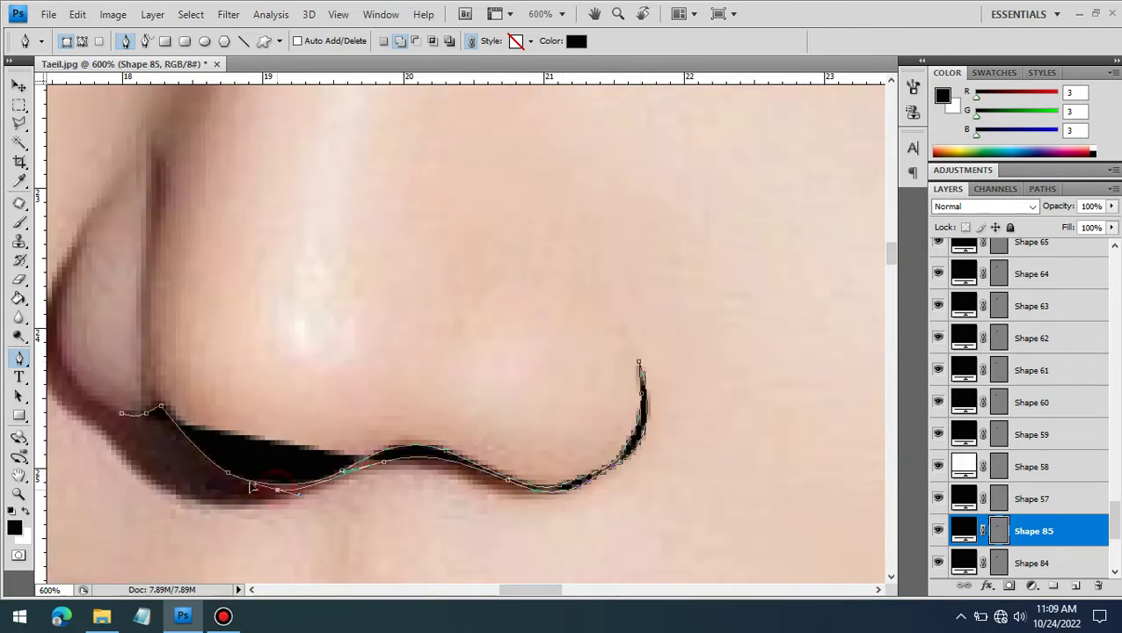
key(Return)
Draw the curved nostril wing as a new black stroke
scroll(466, 211, left, 5)
click(466, 203)
click(429, 376)
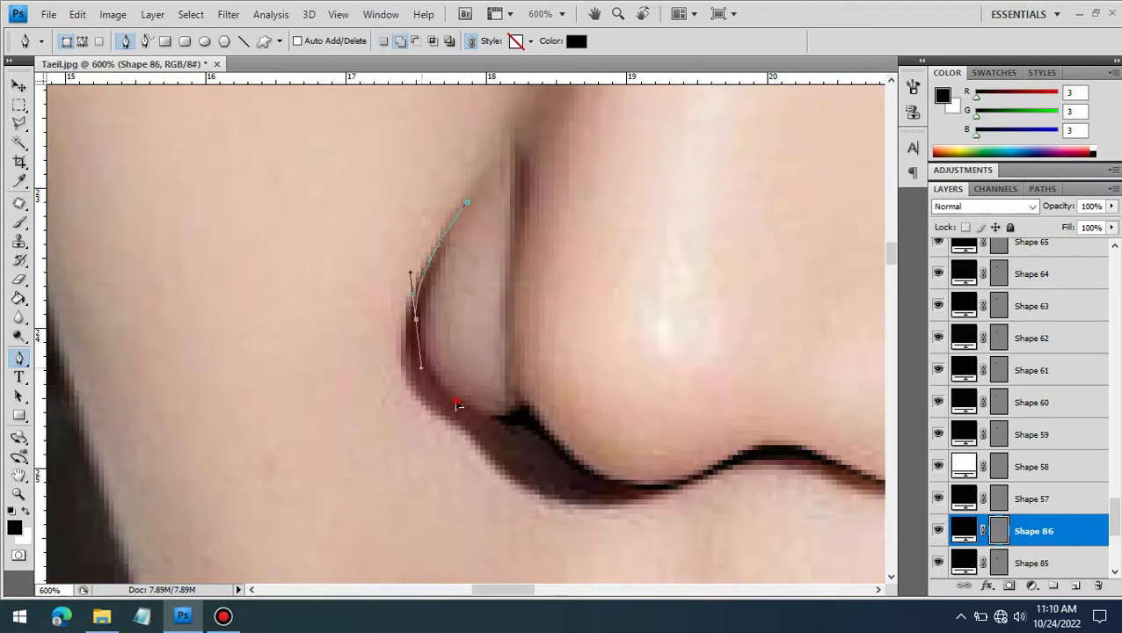
click(503, 415)
drag(422, 319, 469, 200)
key(Return)
Close the nostril wing into a thin line and add the curved nose-side stroke
click(521, 380)
drag(517, 233, 536, 154)
click(532, 155)
key(Return)
key(ctrl+minus)
key(ctrl+minus)
key(ctrl+minus)
Preview the line art over the white layer, then hide it and zoom in on the lips
key(ctrl+minus)
scroll(1019, 396, down, 5)
click(939, 533)
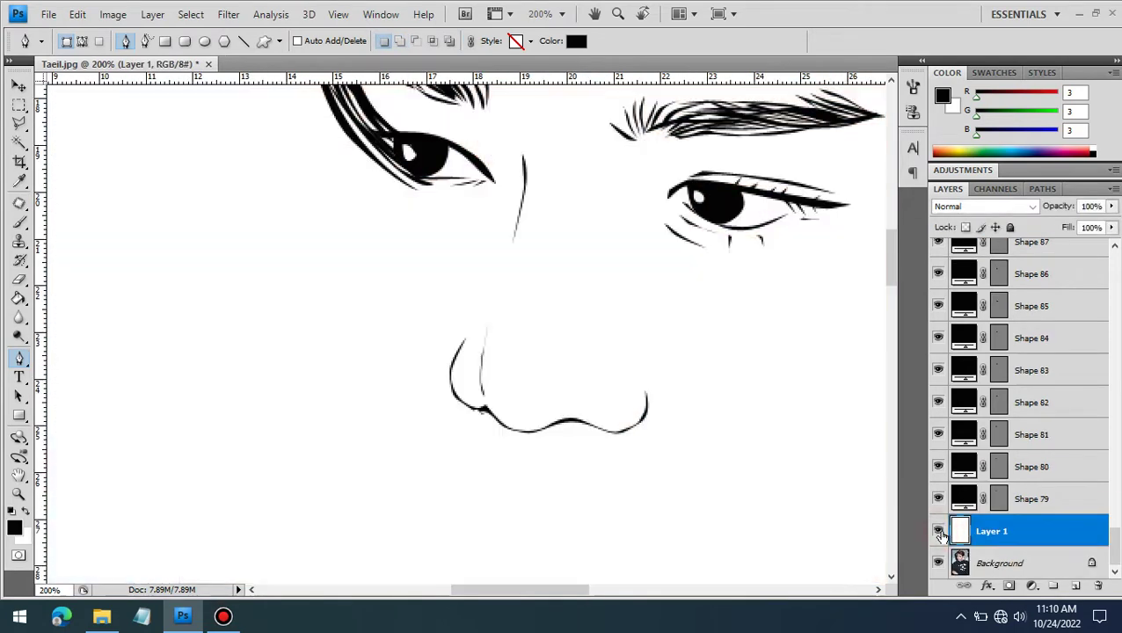
key(ctrl+plus)
key(ctrl+plus)
key(ctrl+plus)
click(513, 293)
click(509, 372)
click(938, 563)
key(ctrl+minus)
key(ctrl+minus)
key(ctrl+minus)
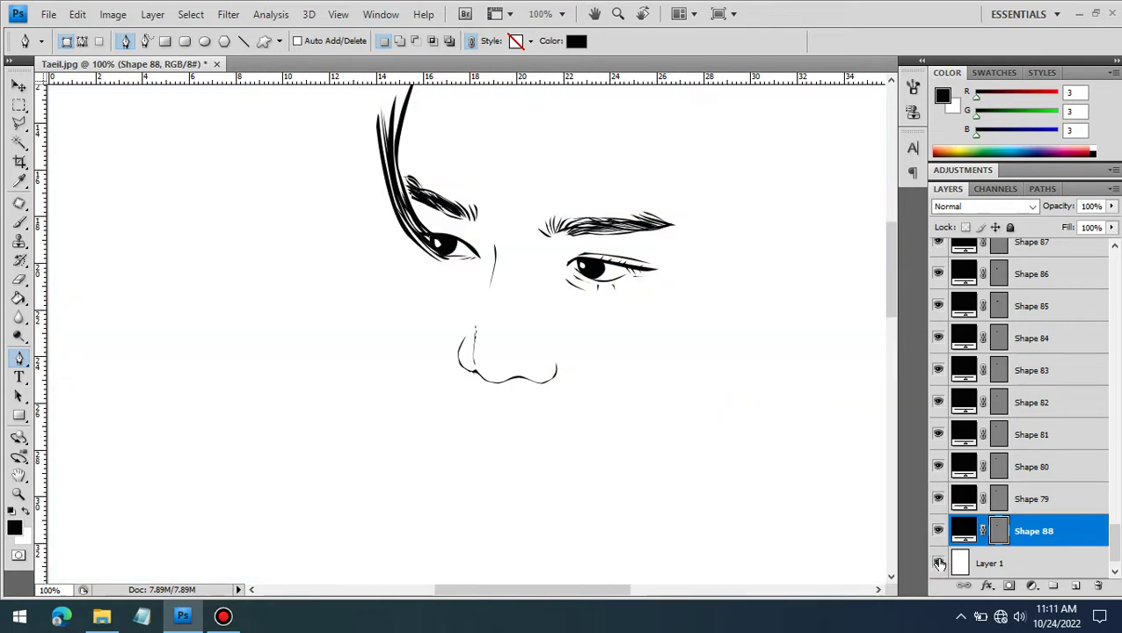
click(938, 563)
scroll(892, 299, down, 5)
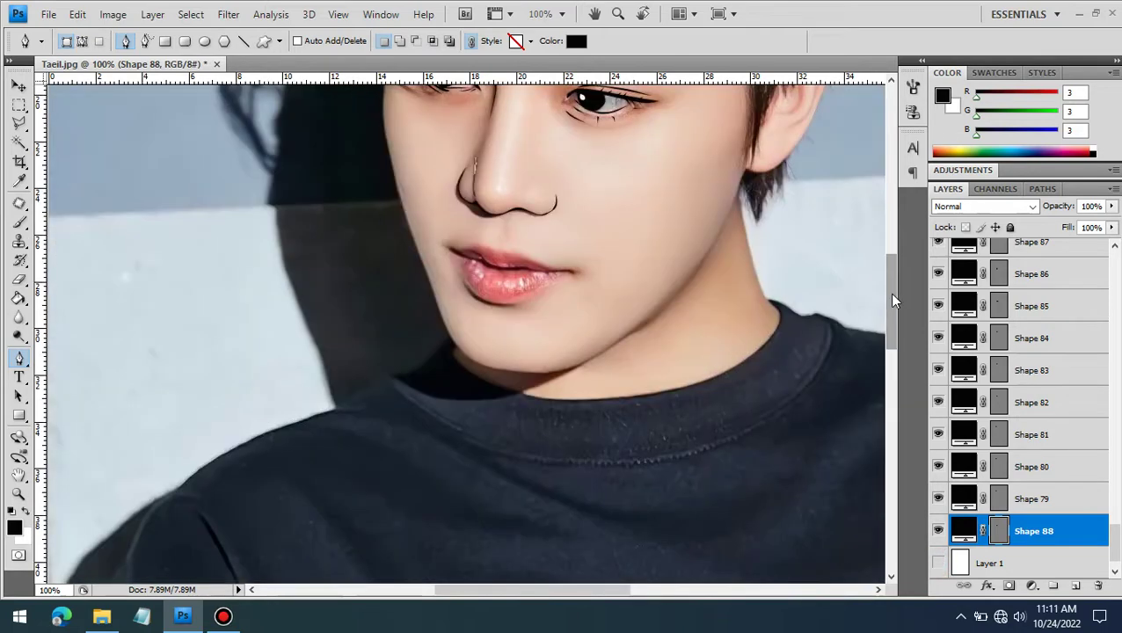
key(ctrl+plus)
key(ctrl+plus)
key(ctrl+plus)
scroll(466, 329, up, 2)
Trace the thin black parting line between the lips from corner to corner
click(88, 352)
click(150, 374)
click(205, 403)
click(248, 415)
click(202, 372)
click(349, 452)
click(446, 454)
click(508, 461)
click(581, 474)
click(670, 467)
click(719, 475)
click(603, 481)
click(525, 470)
click(460, 468)
click(362, 469)
click(282, 448)
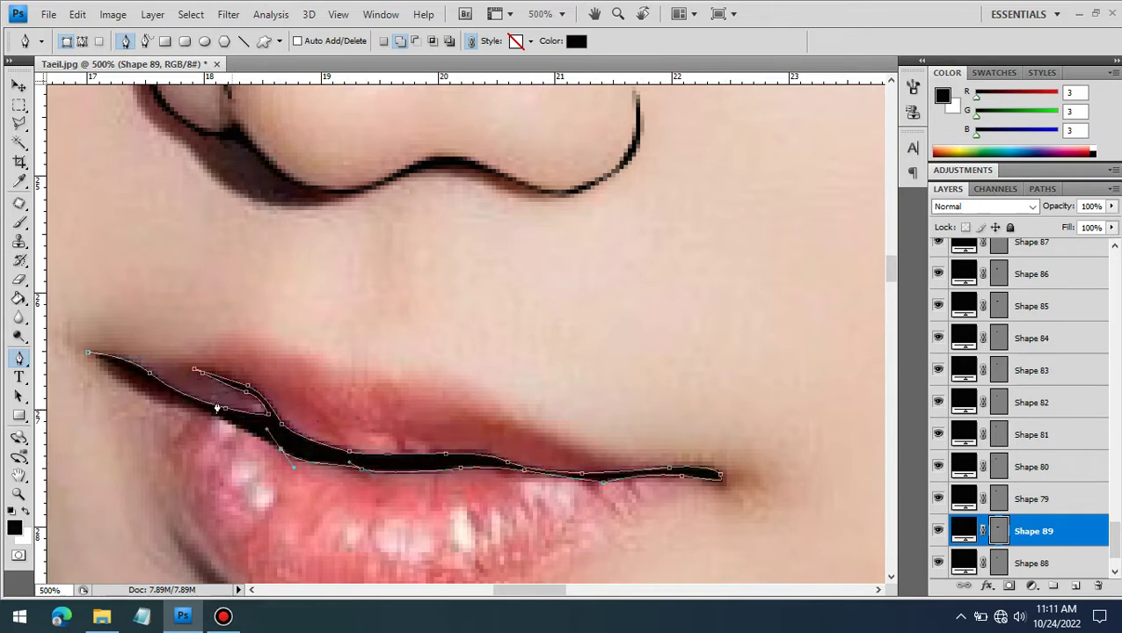
click(115, 392)
key(Return)
Outline the upper lip edge as a closed thin black shape
click(132, 370)
click(230, 334)
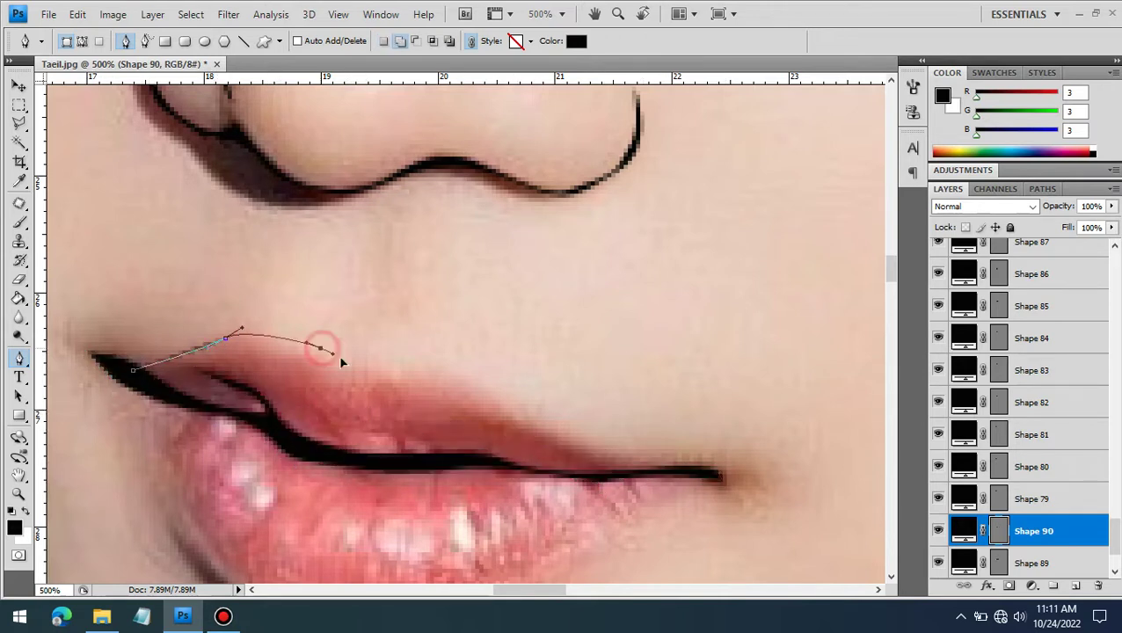
click(303, 340)
click(526, 401)
click(659, 462)
click(701, 470)
click(545, 414)
click(308, 356)
click(211, 348)
click(132, 370)
scroll(130, 387, down, 3)
Outline the lower lip and add a curved stroke beneath it
click(130, 238)
drag(225, 434, 306, 491)
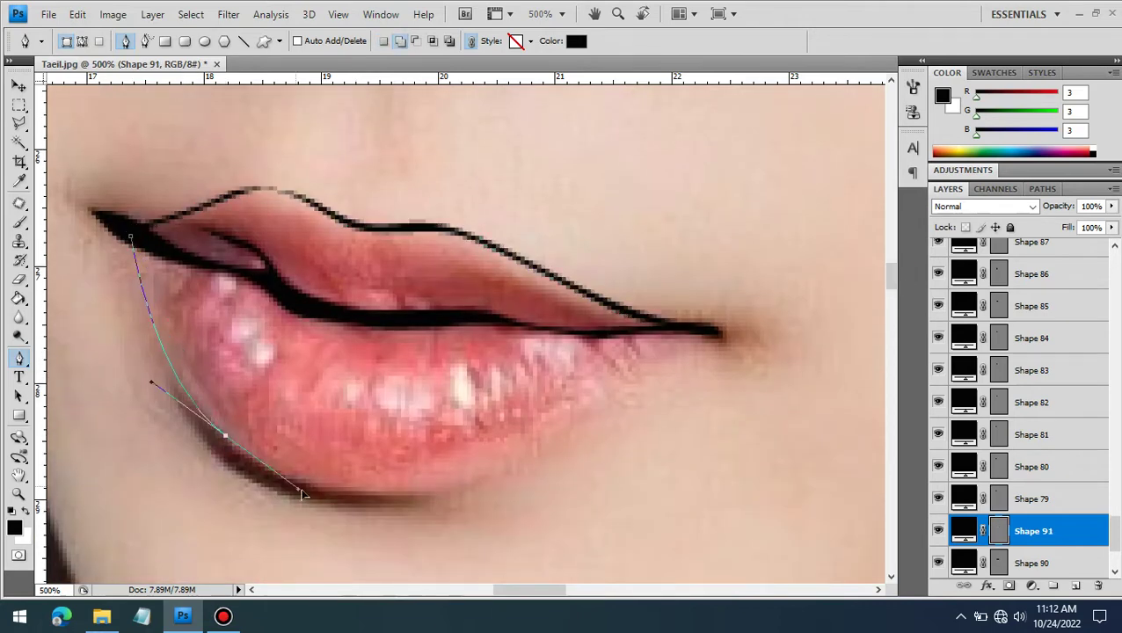
click(716, 333)
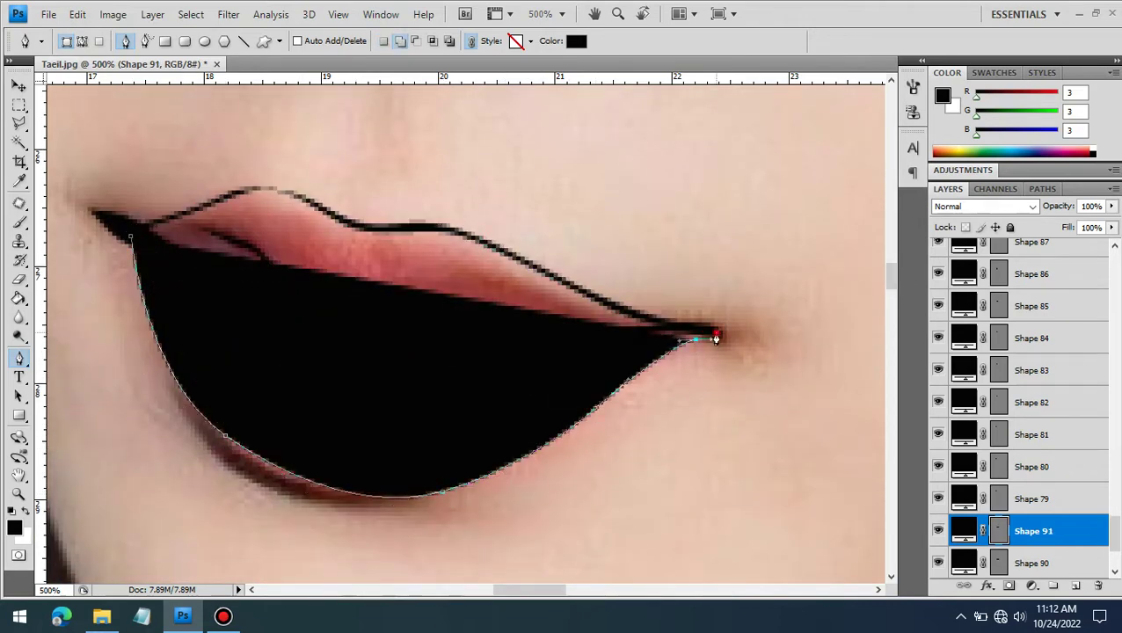
click(475, 471)
click(293, 476)
click(176, 376)
click(130, 237)
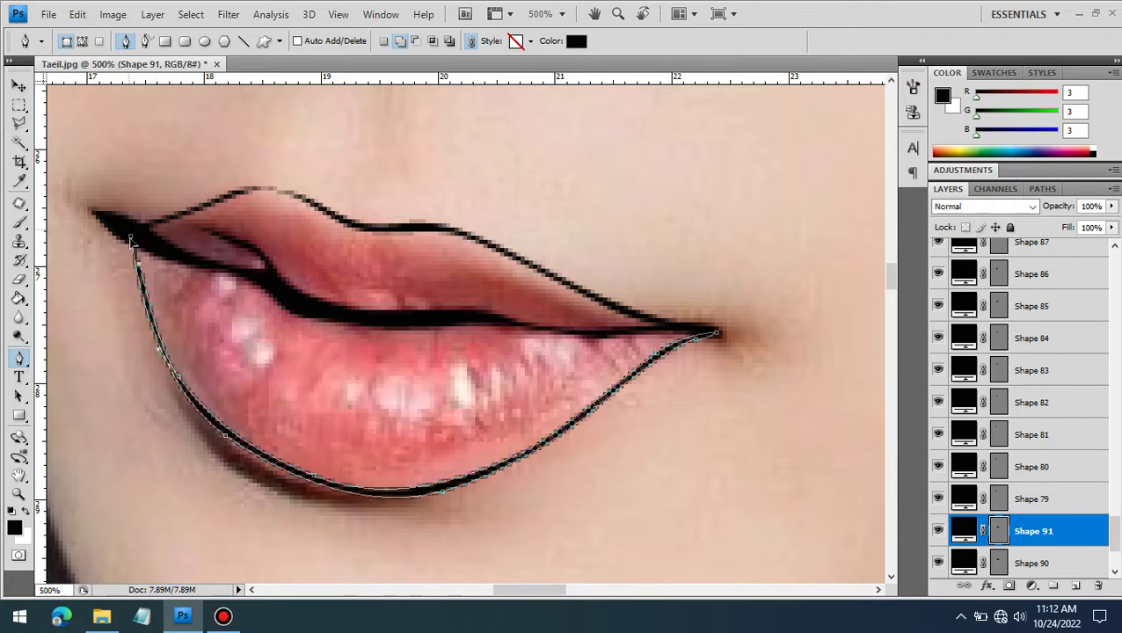
drag(249, 473, 289, 503)
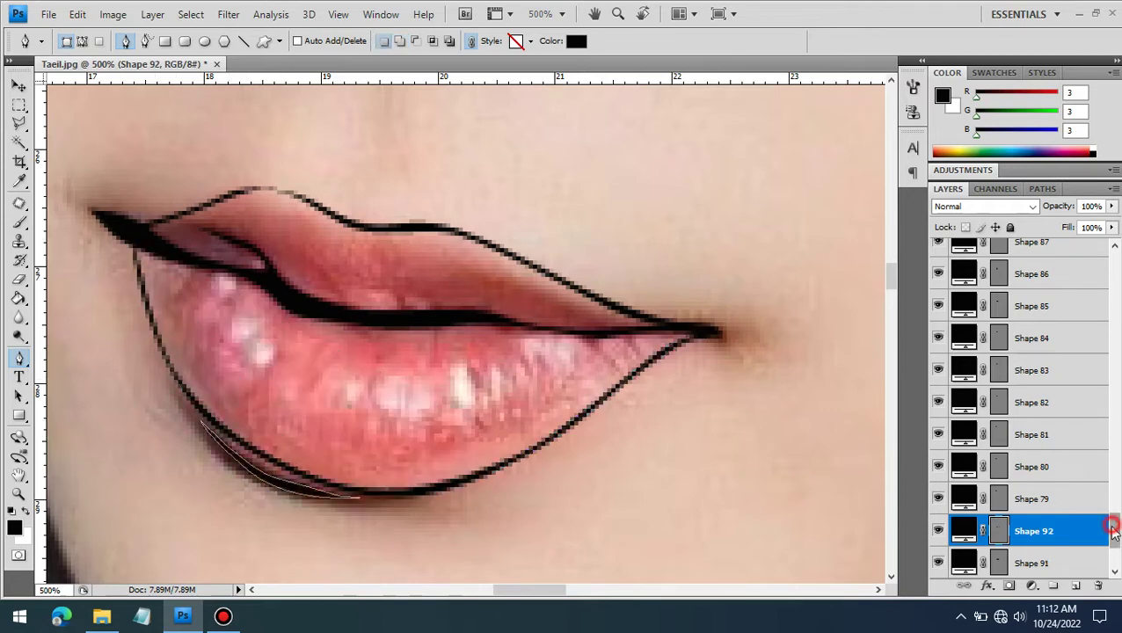
scroll(1112, 527, down, 5)
key(ctrl+0)
Toggle the white layer to compare the lip line art against the photo
click(958, 531)
key(ctrl+plus)
key(ctrl+plus)
key(ctrl+plus)
key(ctrl+plus)
key(ctrl+plus)
click(937, 531)
click(937, 530)
scroll(592, 453, left, 5)
key(ctrl+plus)
Add a small lip crease, review over white, and start a forehead hair strand
click(628, 482)
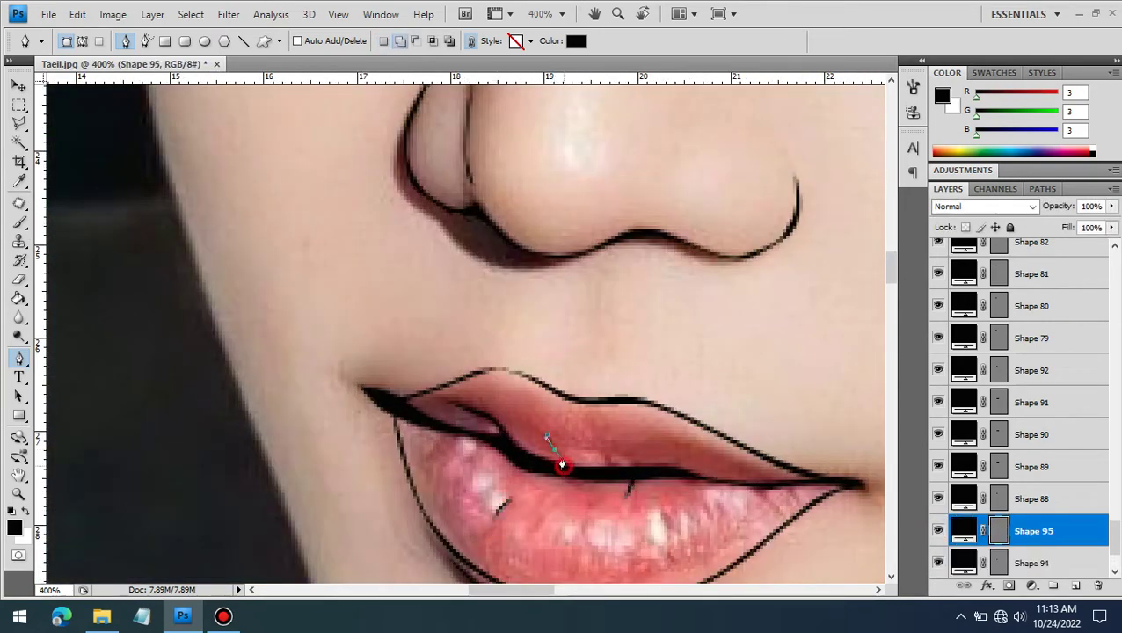
scroll(940, 527, down, 3)
click(937, 531)
key(ctrl+minus)
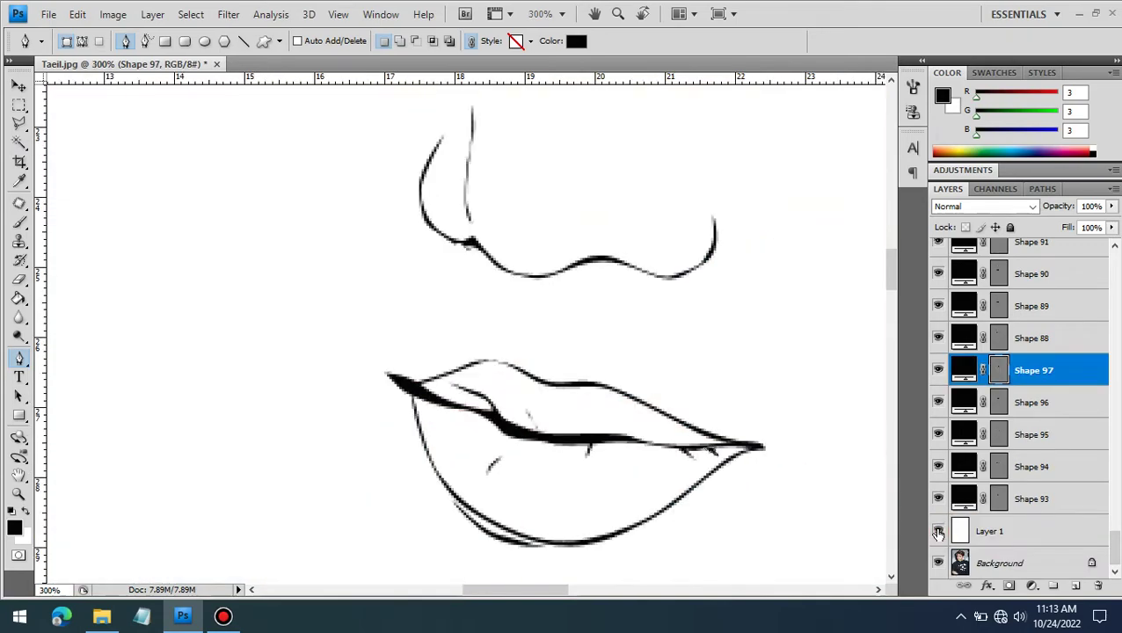
key(ctrl+minus)
key(ctrl+minus)
key(ctrl+plus)
key(ctrl+minus)
click(517, 275)
Trace the first closed hair strands across the forehead and down the left hairline
click(656, 400)
click(609, 338)
click(517, 275)
click(770, 277)
click(650, 216)
click(488, 198)
click(475, 264)
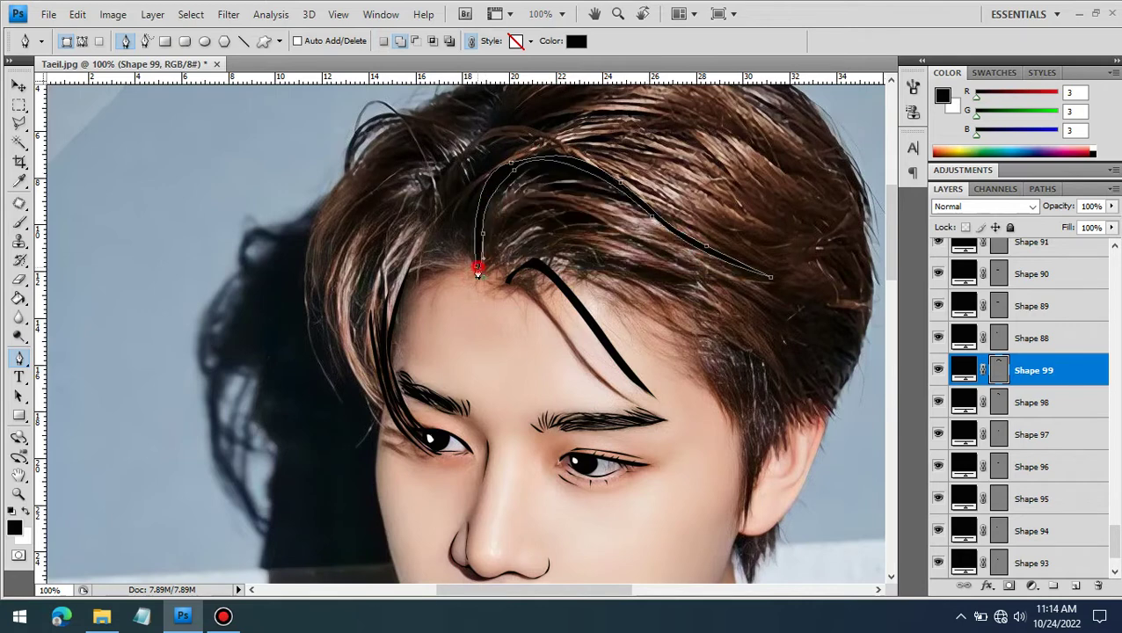
click(378, 360)
click(391, 428)
click(451, 273)
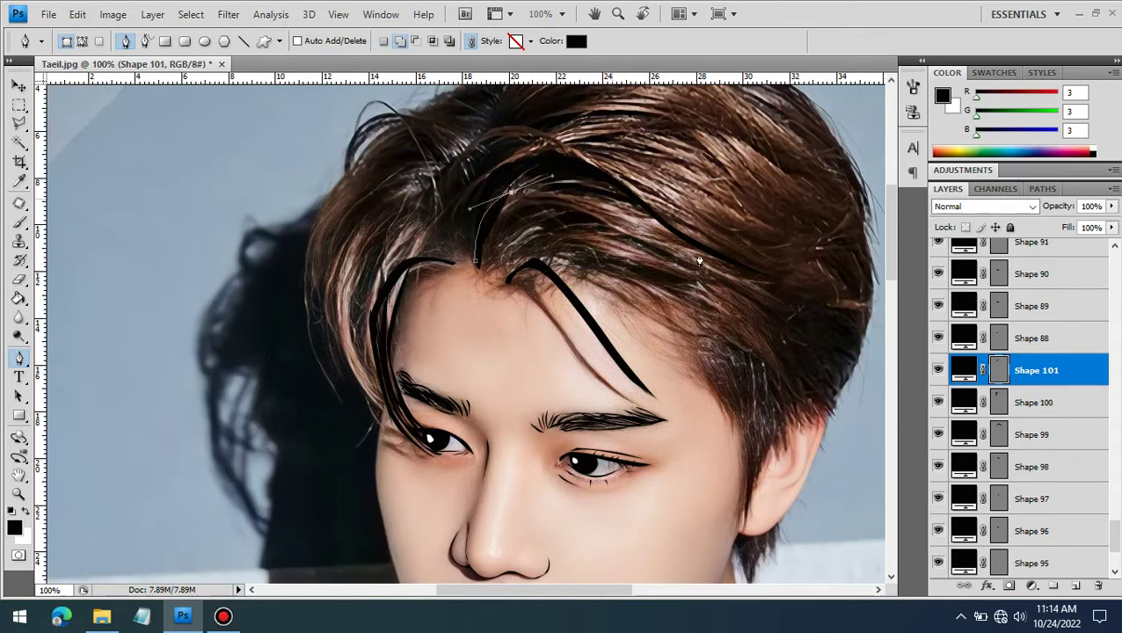
Add an arching strand over the hairline with its tip curved right
click(814, 312)
click(797, 288)
click(556, 240)
click(495, 251)
click(538, 211)
click(686, 266)
drag(788, 290, 824, 285)
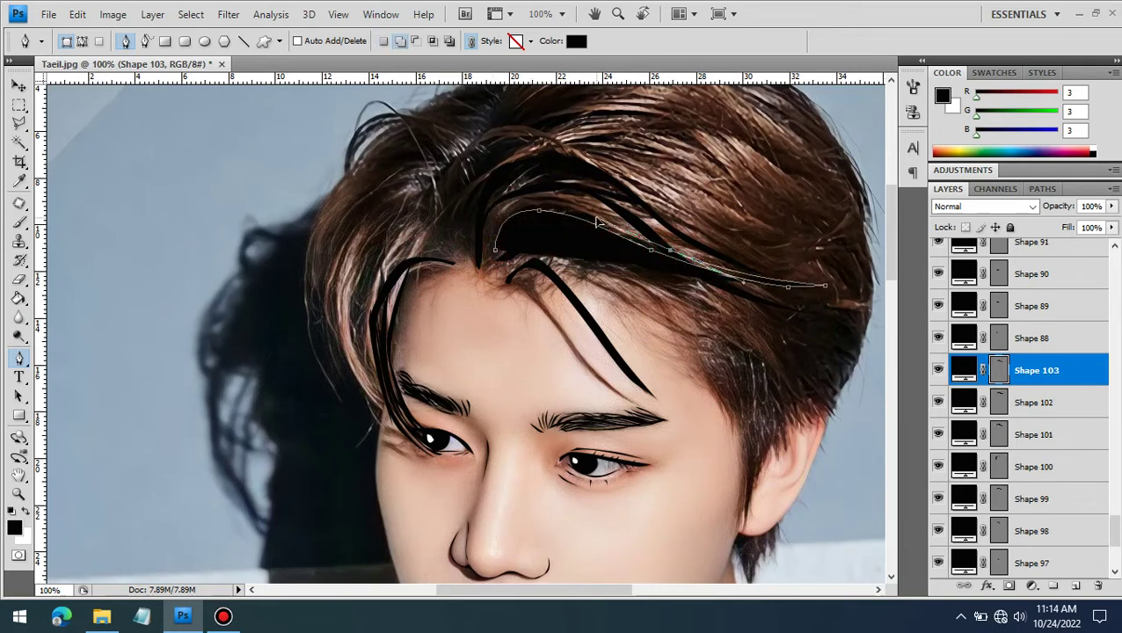
Draw a tapered strand sweeping down to the right across the forehead
click(531, 260)
click(634, 259)
click(712, 324)
click(765, 361)
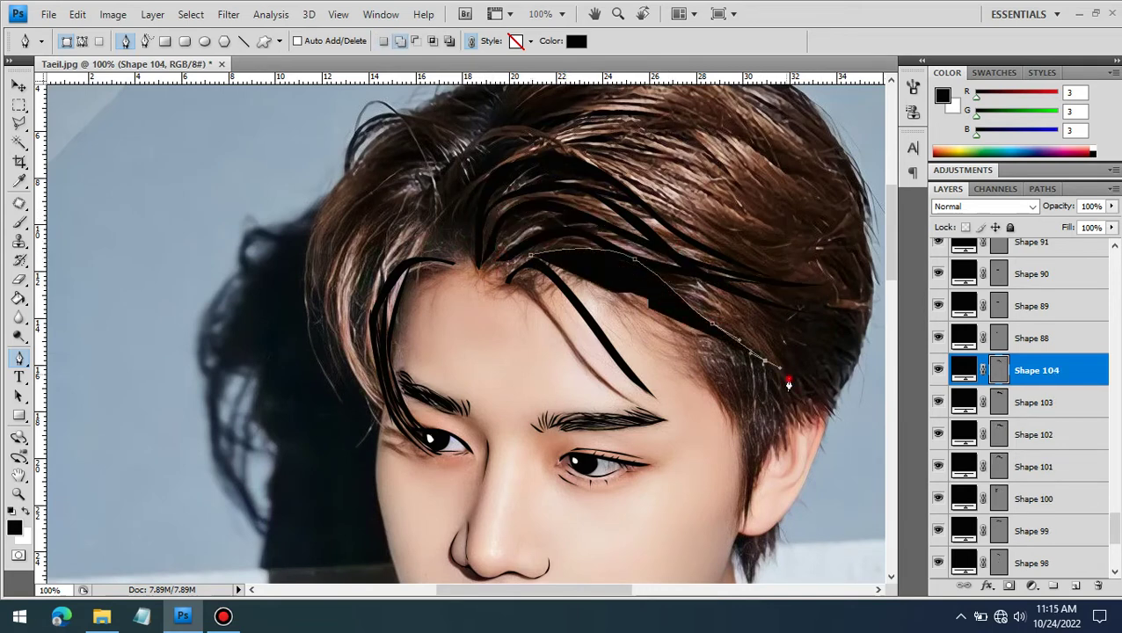
click(666, 276)
click(587, 242)
click(510, 264)
Trace strands rising toward the crown and falling along the left hairline
click(451, 164)
click(489, 123)
click(633, 176)
click(591, 157)
click(532, 139)
click(479, 141)
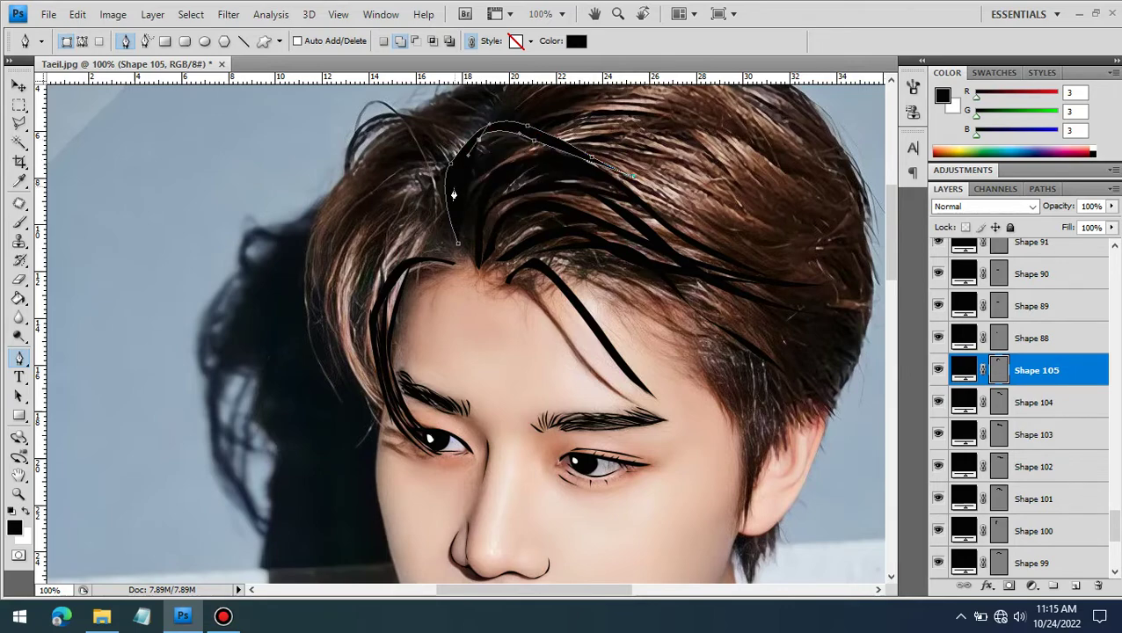
click(395, 274)
click(398, 344)
click(392, 322)
click(424, 235)
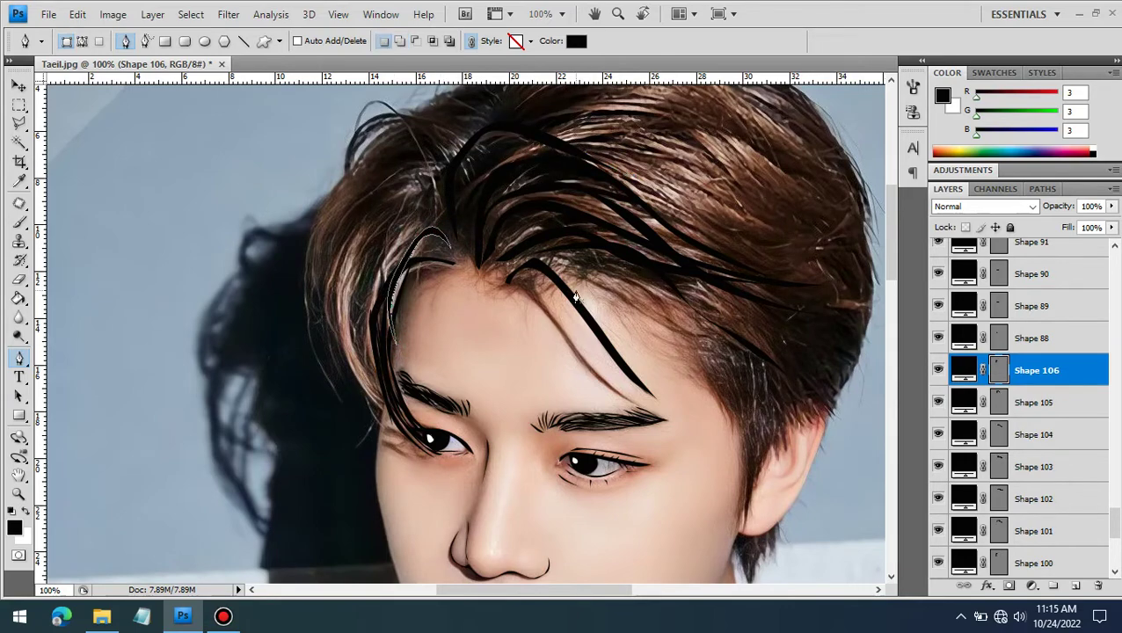
Zoom in on the parting and draw strands sweeping right and curving left from it
scroll(492, 263, up, 1)
scroll(492, 264, up, 1)
click(341, 284)
click(431, 345)
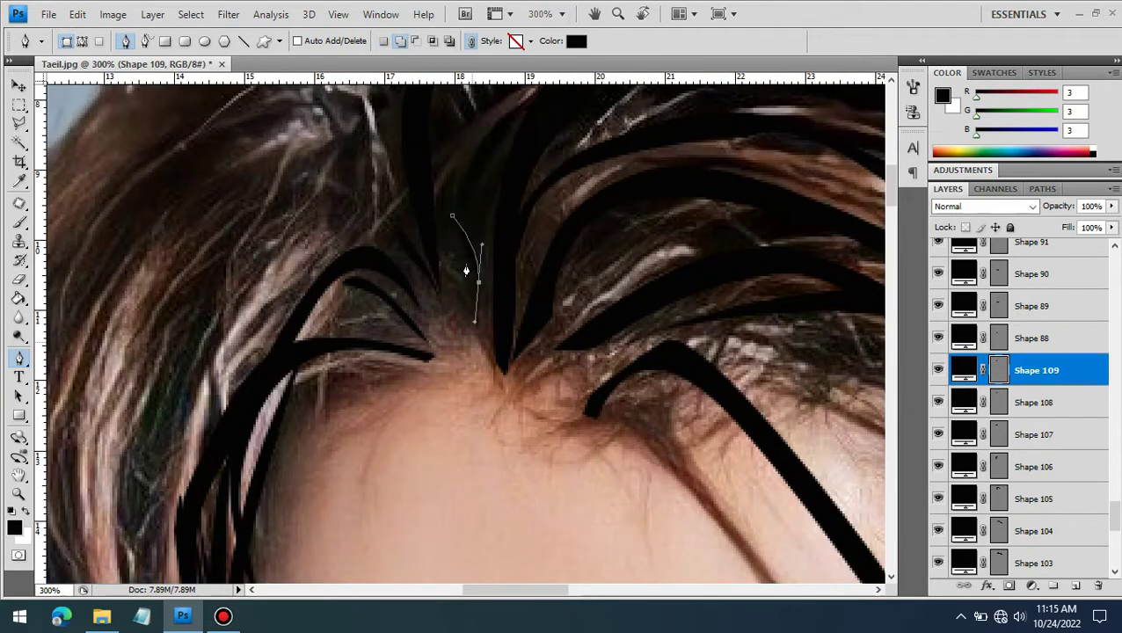
click(479, 198)
click(538, 351)
click(703, 220)
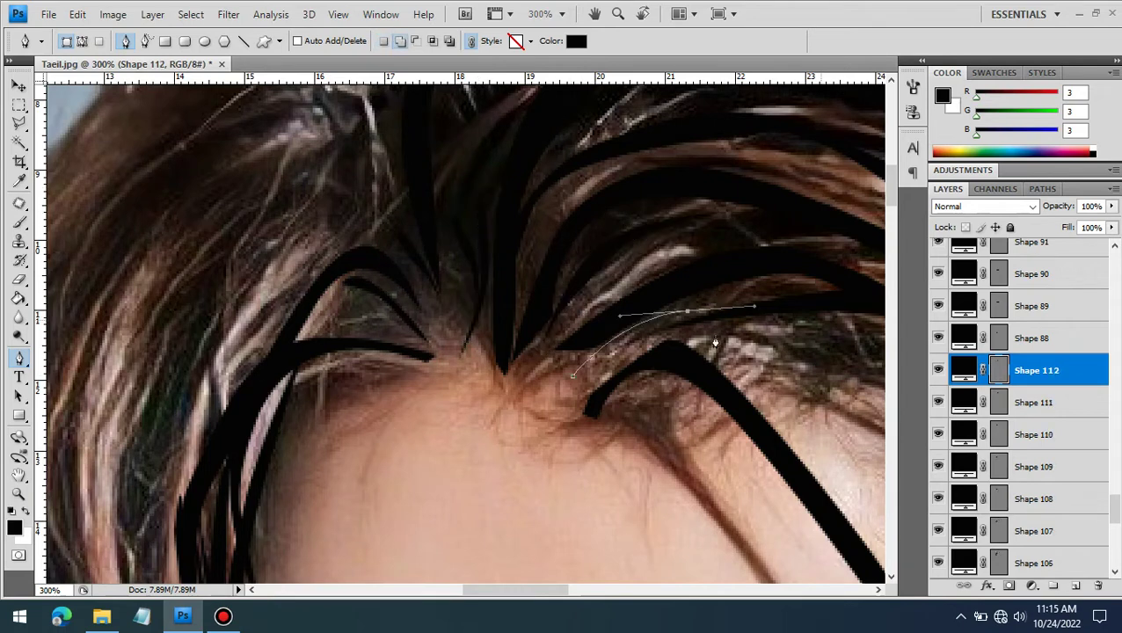
click(853, 331)
click(686, 314)
click(573, 378)
click(263, 451)
click(338, 384)
click(419, 369)
Add more short strands near the parting plus one rising toward the crown
click(263, 451)
click(275, 238)
click(247, 282)
click(330, 218)
click(381, 255)
click(453, 332)
click(247, 281)
click(459, 311)
click(459, 142)
click(517, 104)
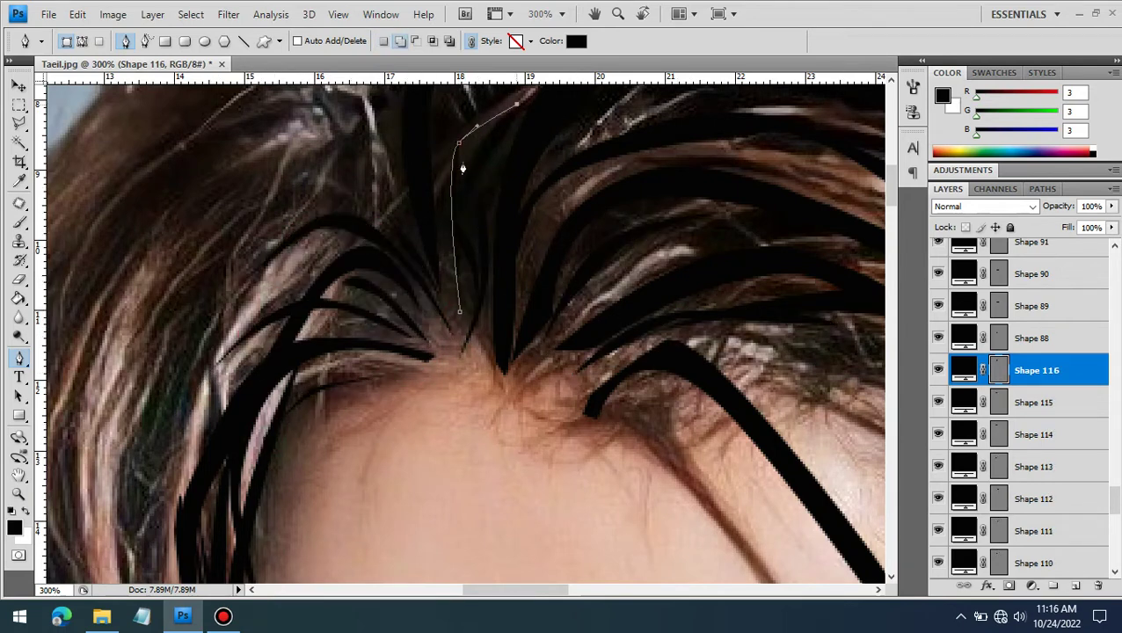
Draw strands curving up from the parting and one curving left over the hair
click(443, 320)
click(283, 210)
click(521, 334)
click(545, 206)
click(620, 169)
click(522, 334)
click(433, 345)
click(330, 307)
click(195, 389)
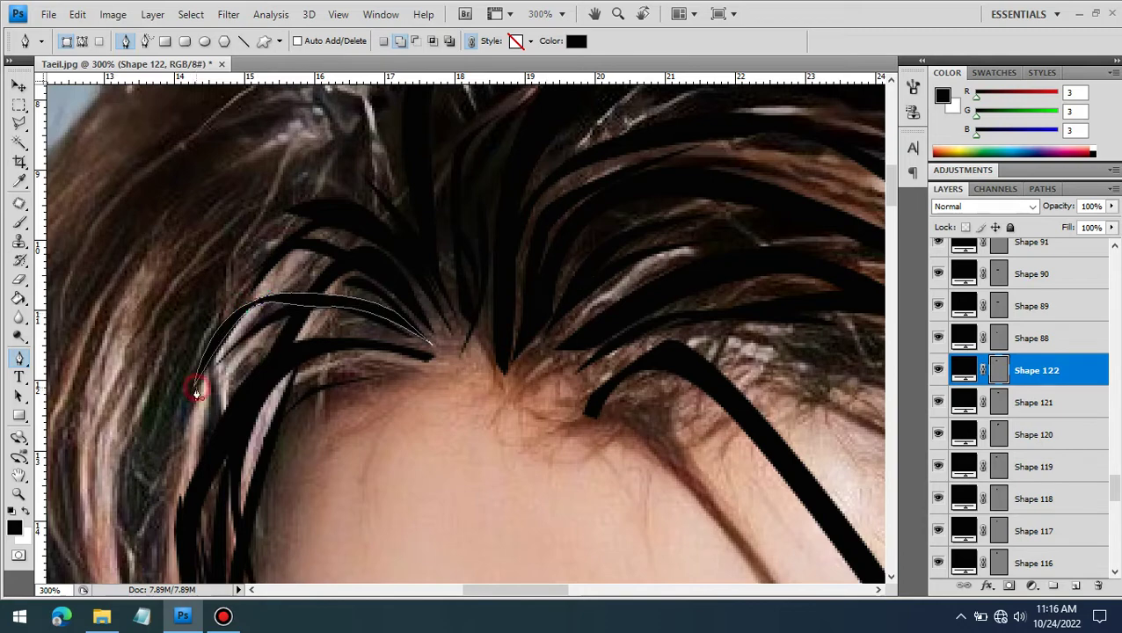
Pan right and add a curved strand sweeping across the hair, then zoom out
drag(518, 589, 561, 589)
click(751, 375)
click(413, 367)
click(353, 340)
drag(483, 253, 581, 220)
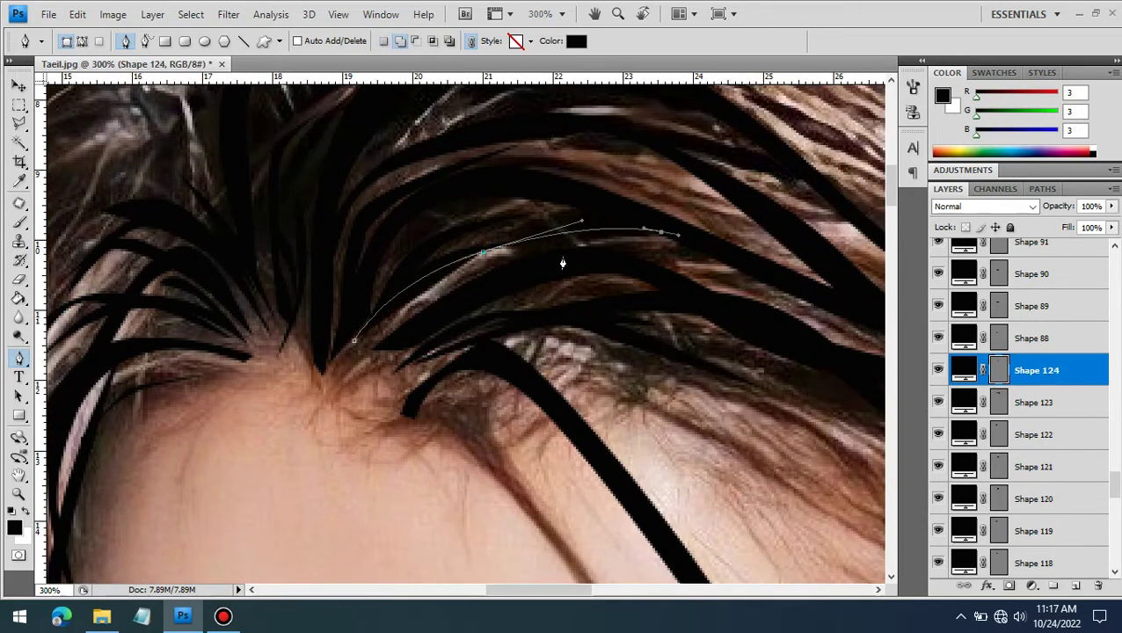
key(ctrl+minus)
key(ctrl+minus)
Preview the hair over the white layer, then hide it again to show the photo
scroll(1019, 439, down, 5)
click(938, 531)
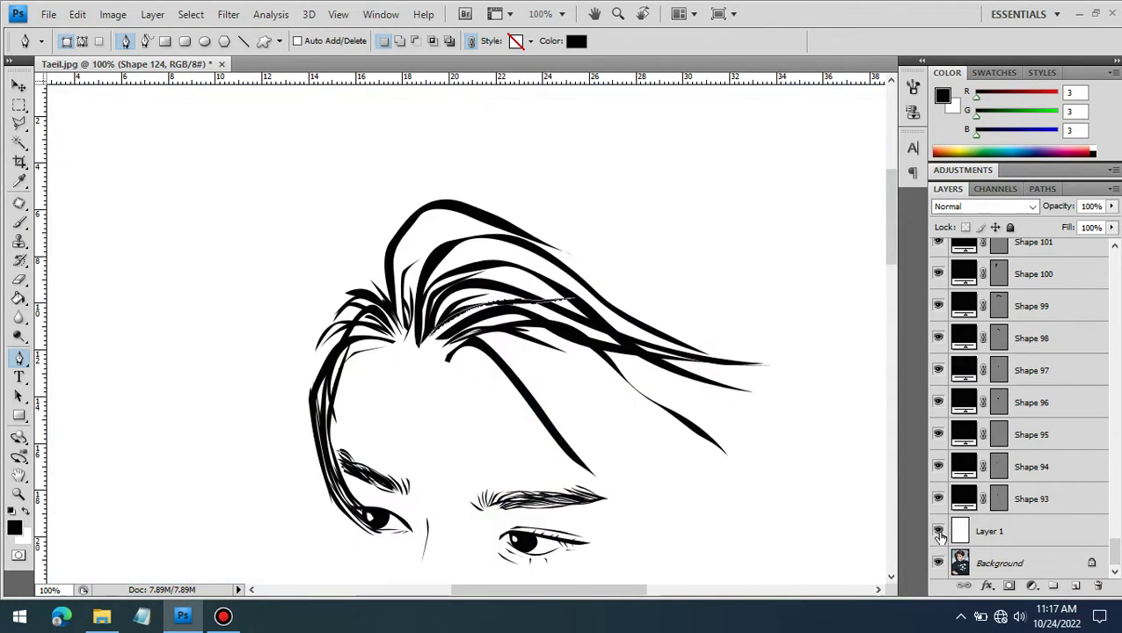
key(ctrl+plus)
click(668, 465)
Trace more closed strands over the right forehead hair, reaching Shape 128
click(237, 259)
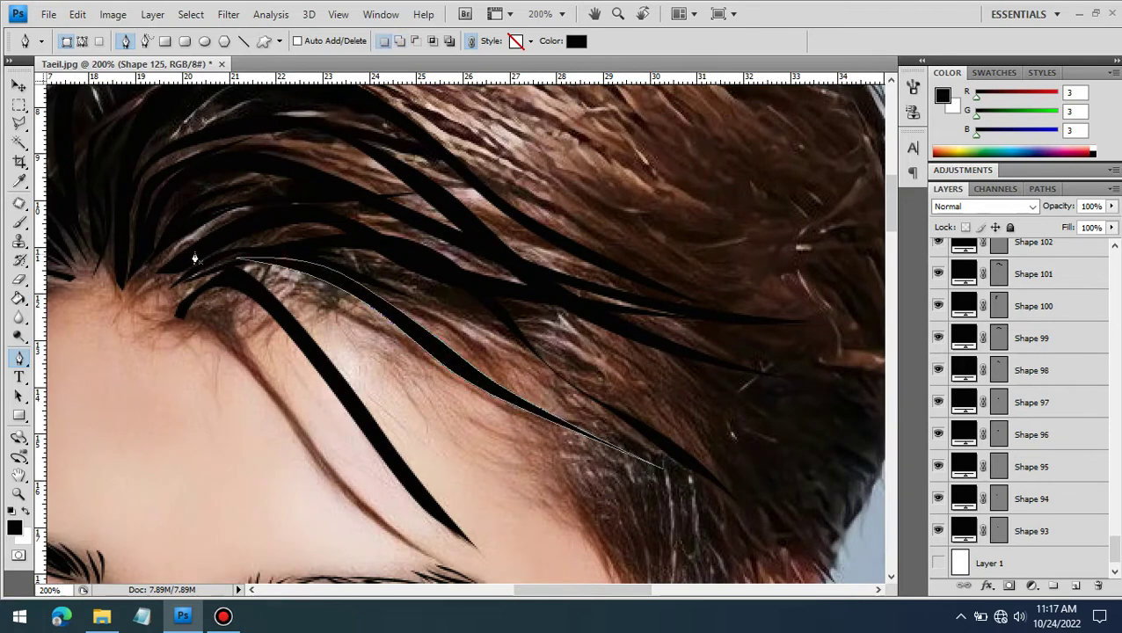
click(339, 237)
click(143, 276)
click(556, 337)
click(143, 277)
click(346, 277)
click(475, 402)
click(620, 455)
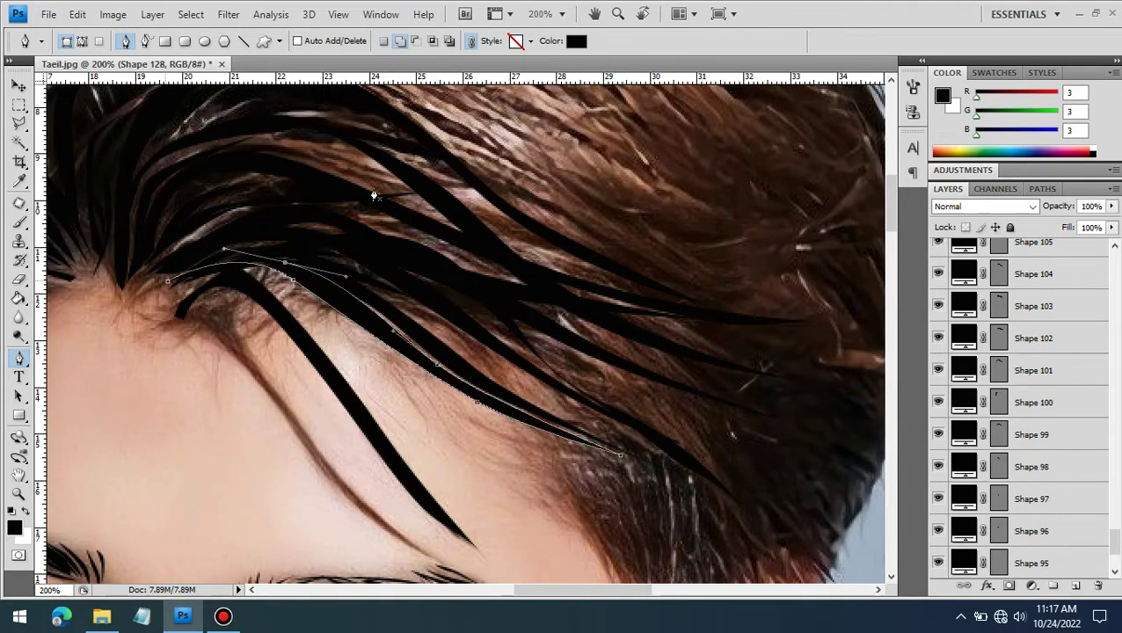
Zoom out, select Layer 1 as the target layer, and zoom back in on the face
key(ctrl+minus)
scroll(1020, 439, down, 5)
click(958, 531)
key(ctrl+minus)
key(ctrl+plus)
key(ctrl+plus)
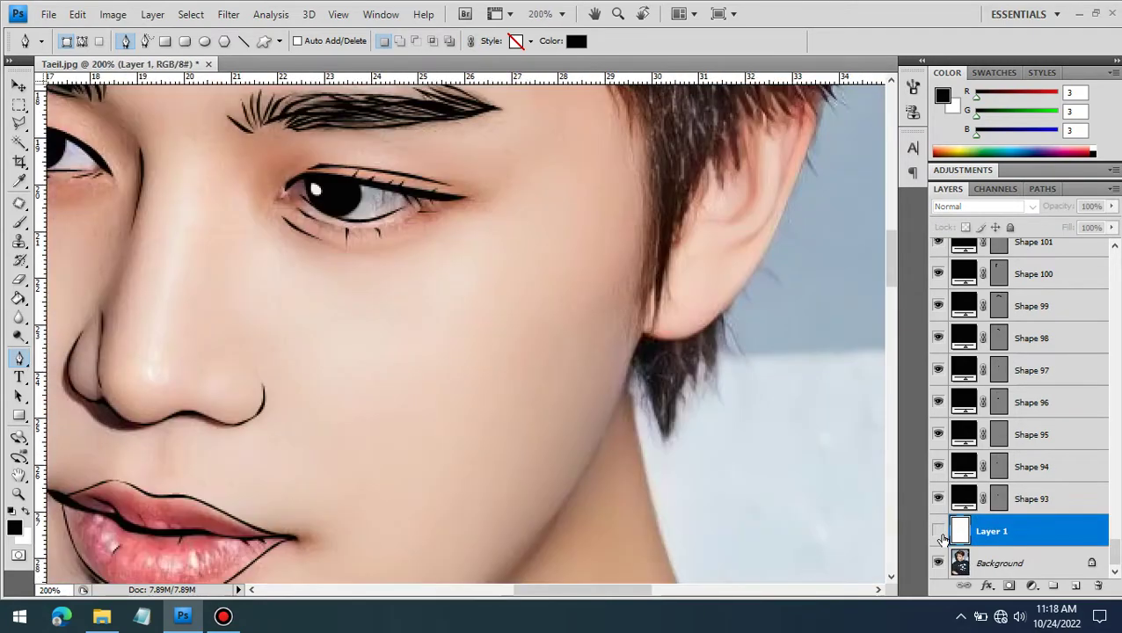
At 300% zoom, start the face outline beside the eye and run it down the cheek to the lips
key(ctrl+minus)
key(ctrl+plus)
key(ctrl+plus)
drag(476, 595, 422, 595)
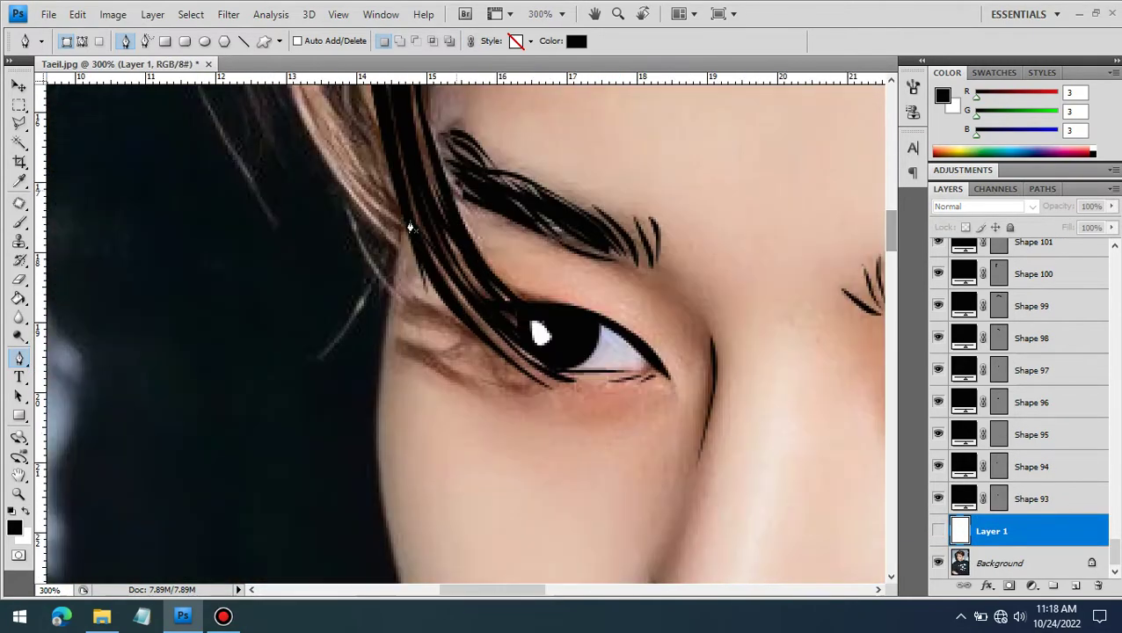
click(403, 224)
click(890, 264)
click(413, 337)
click(890, 258)
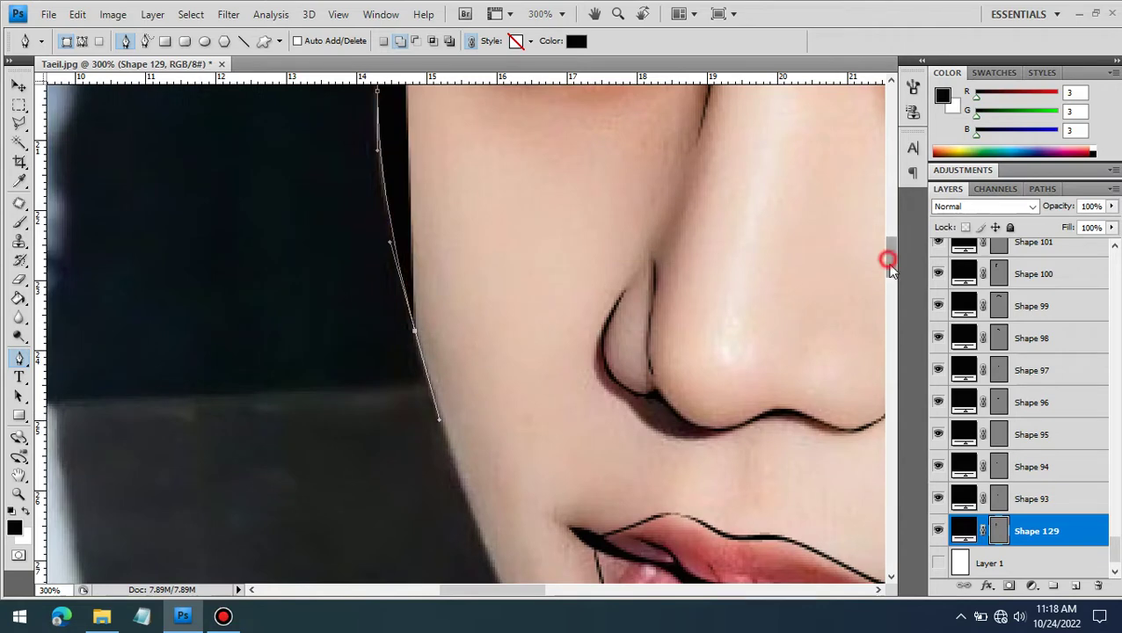
click(474, 245)
click(513, 334)
Continue the outline around the chin and up a smooth jawline to the ear, completing Shape 129
click(889, 283)
click(613, 378)
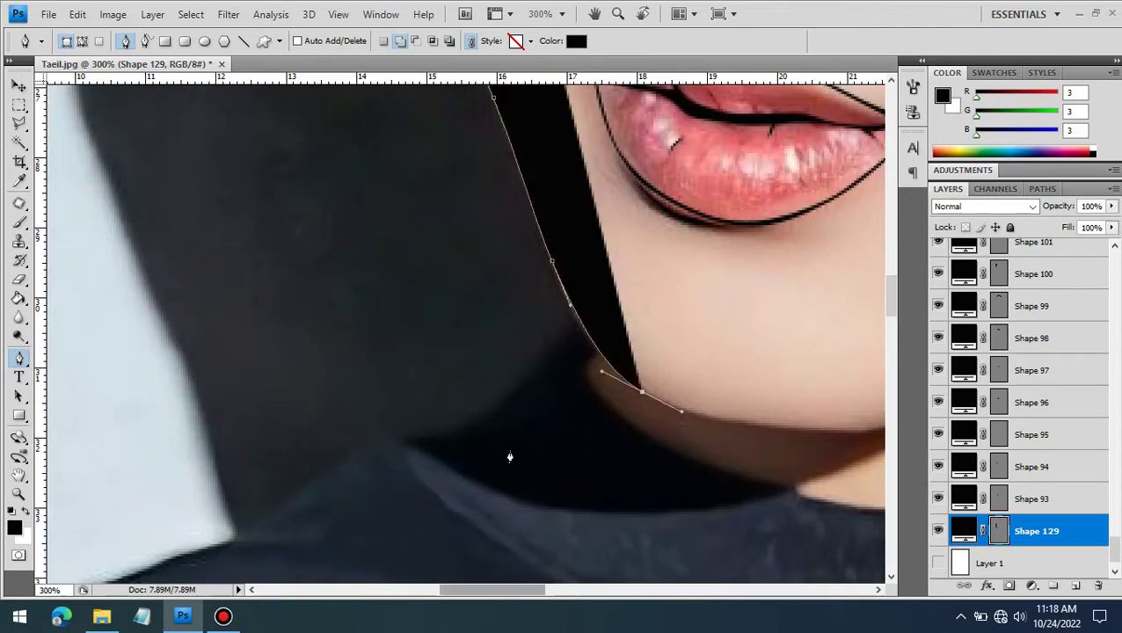
click(322, 391)
drag(523, 431, 593, 428)
scroll(679, 513, right, 3)
click(614, 325)
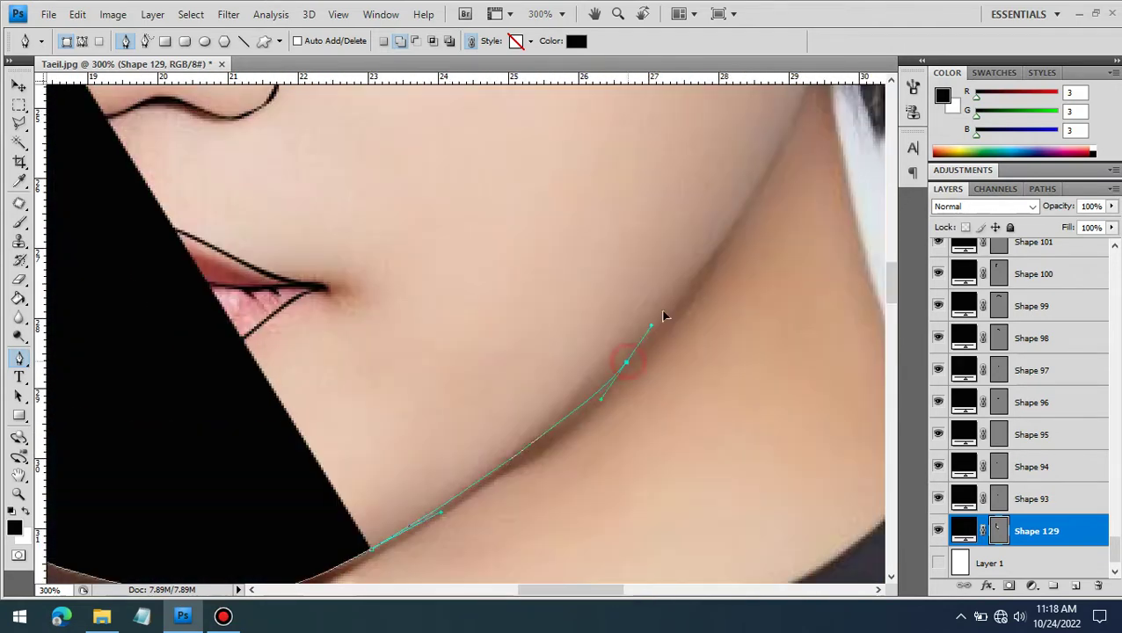
click(897, 281)
drag(802, 309, 814, 264)
scroll(781, 239, right, 3)
click(891, 255)
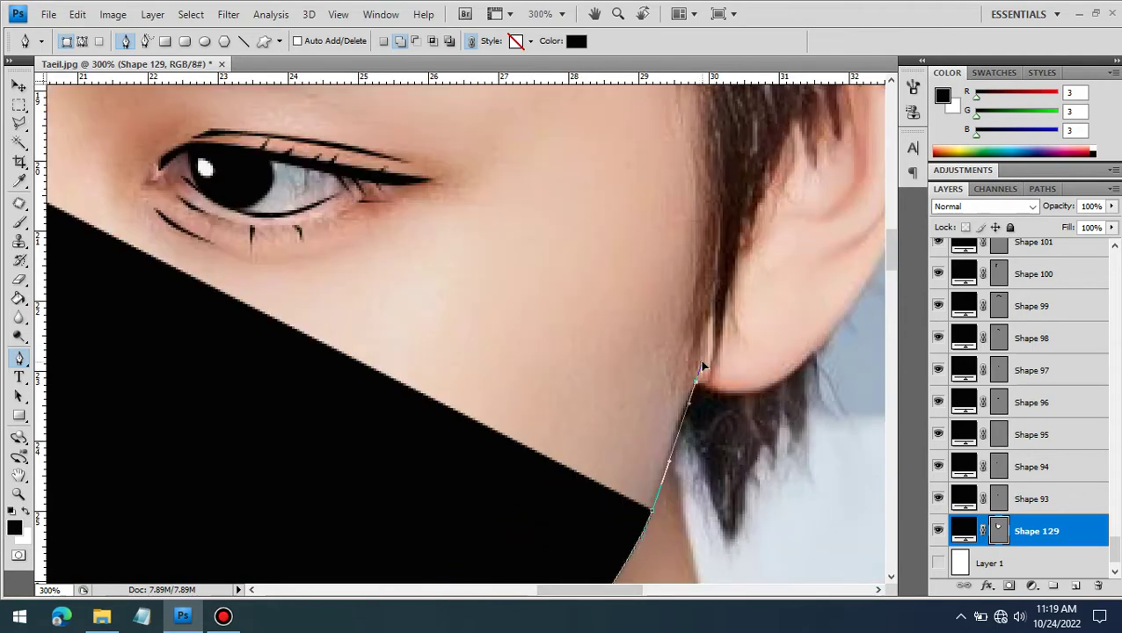
click(656, 476)
Scroll back over to the ear area and begin Shape 130 beside it
scroll(468, 387, left, 5)
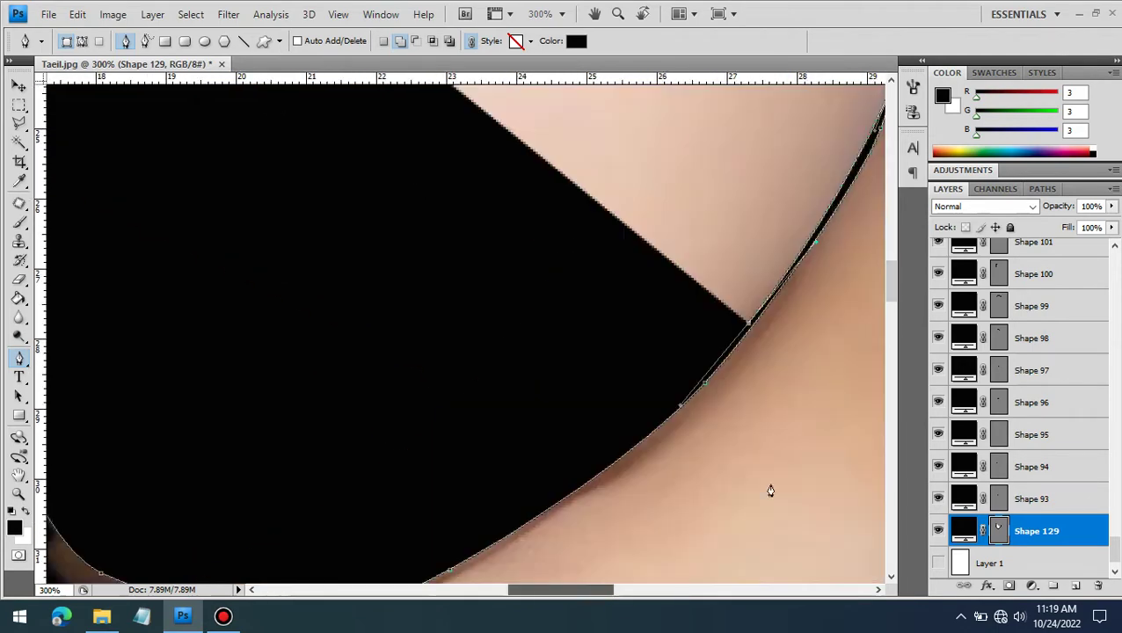
scroll(457, 413, down, 2)
scroll(449, 446, left, 4)
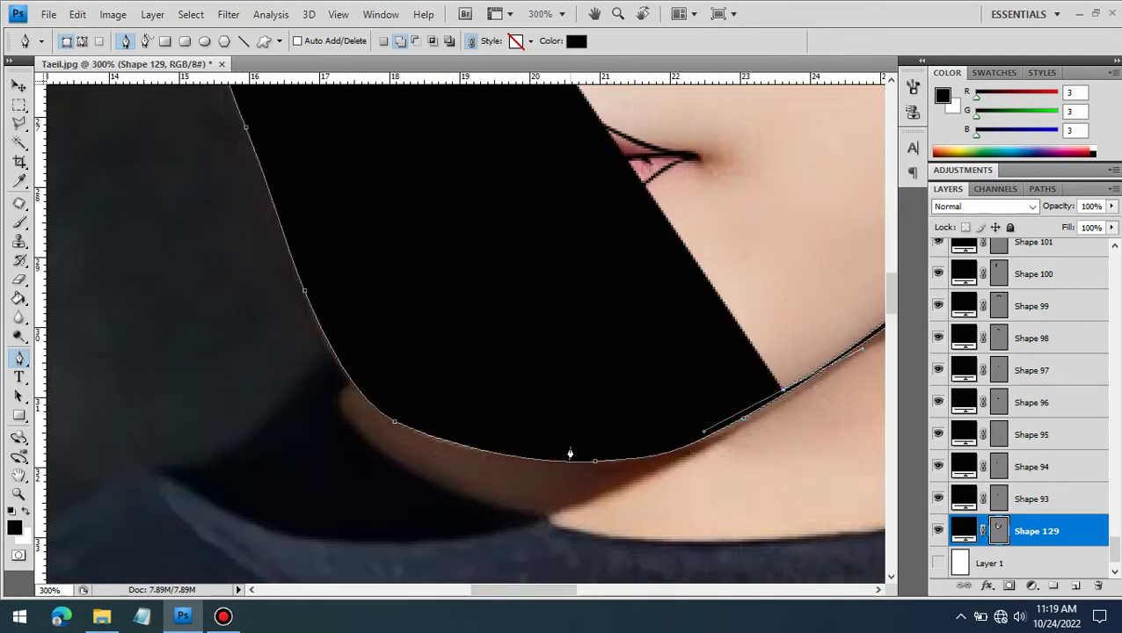
drag(473, 446, 473, 446)
scroll(884, 293, up, 2)
scroll(884, 293, left, 2)
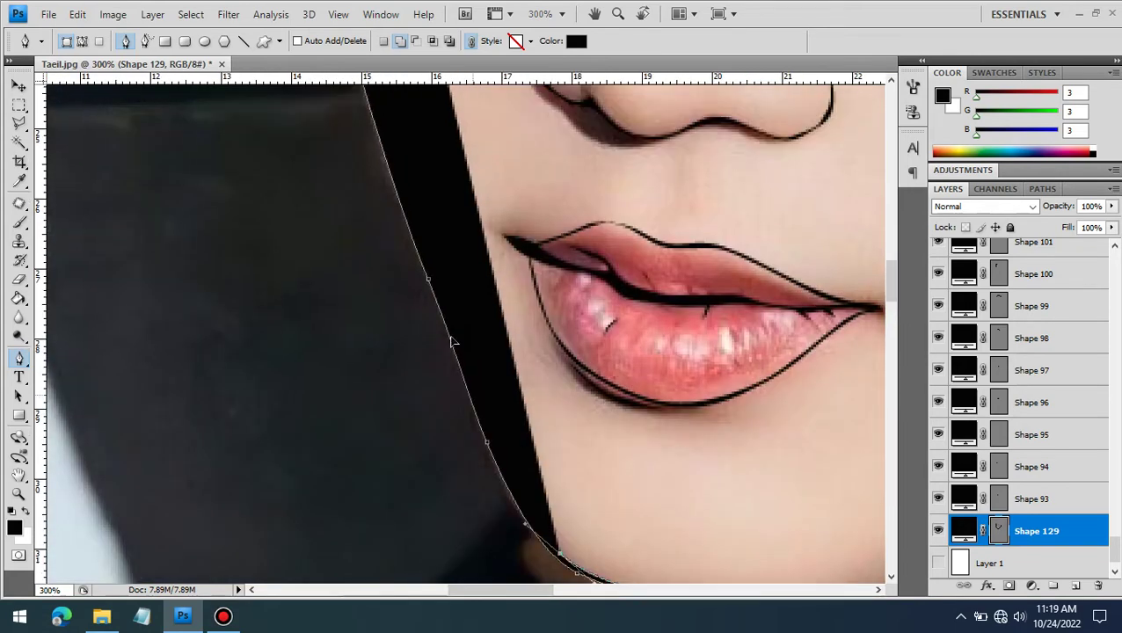
scroll(895, 281, up, 3)
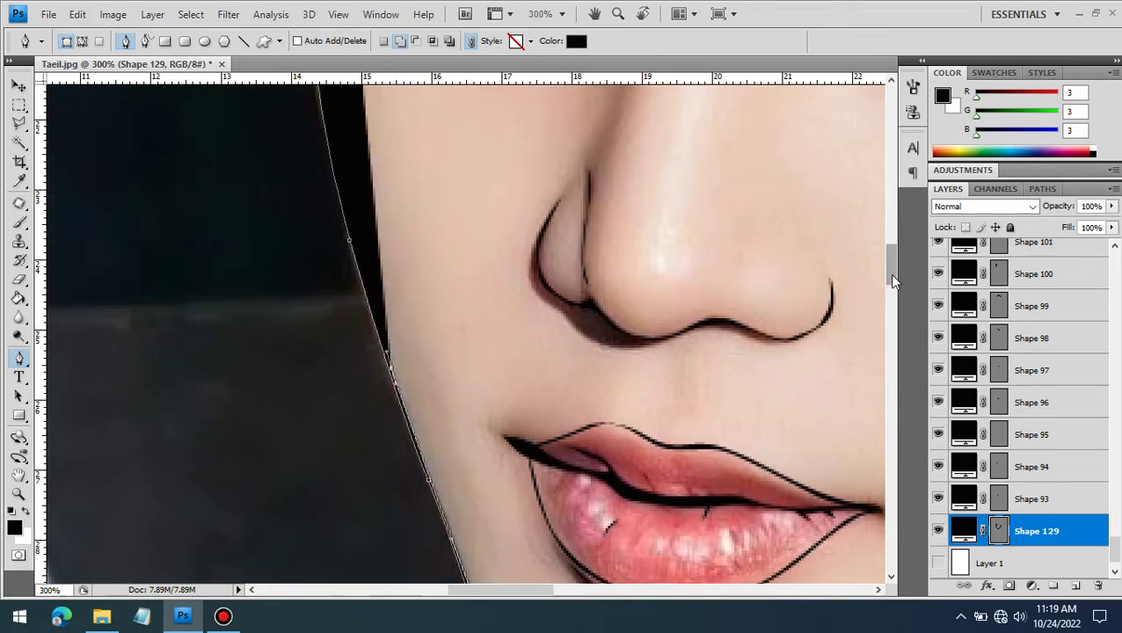
scroll(325, 267, up, 2)
scroll(896, 242, up, 3)
Outline the ear as a closed black crescent shape, curving around the earlobe
key(ctrl+minus)
key(ctrl+minus)
click(937, 564)
key(ctrl+plus)
click(660, 266)
drag(660, 327, 651, 354)
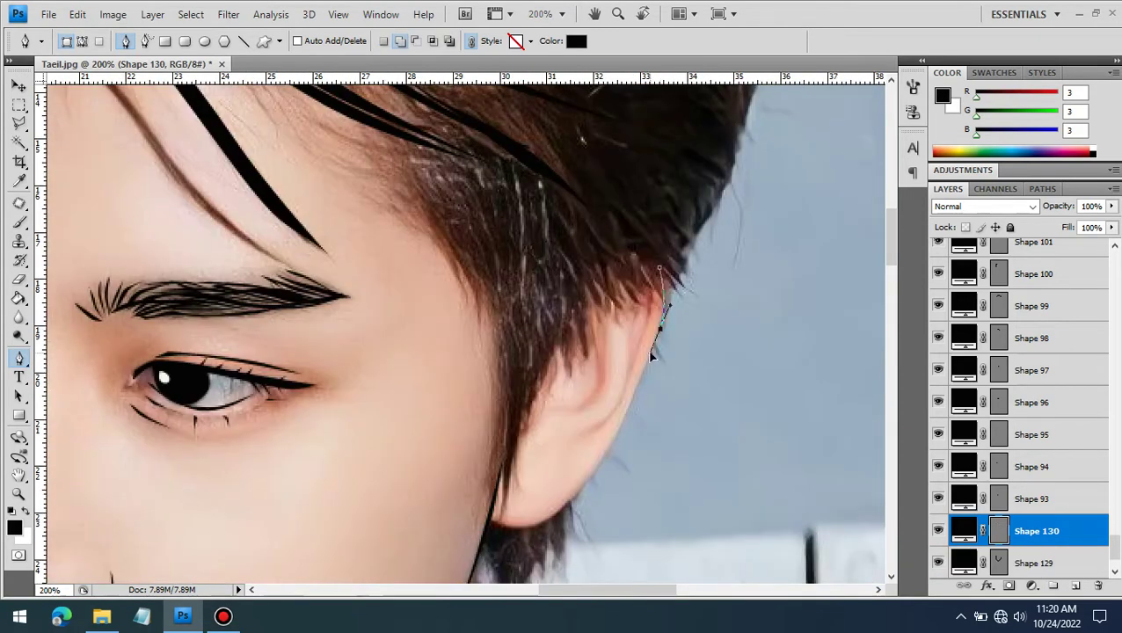
drag(490, 518, 519, 527)
click(576, 491)
click(607, 441)
click(666, 295)
Draw a three-anchor hair strand running down from the hairline
key(ctrl+minus)
click(408, 203)
click(454, 286)
click(475, 327)
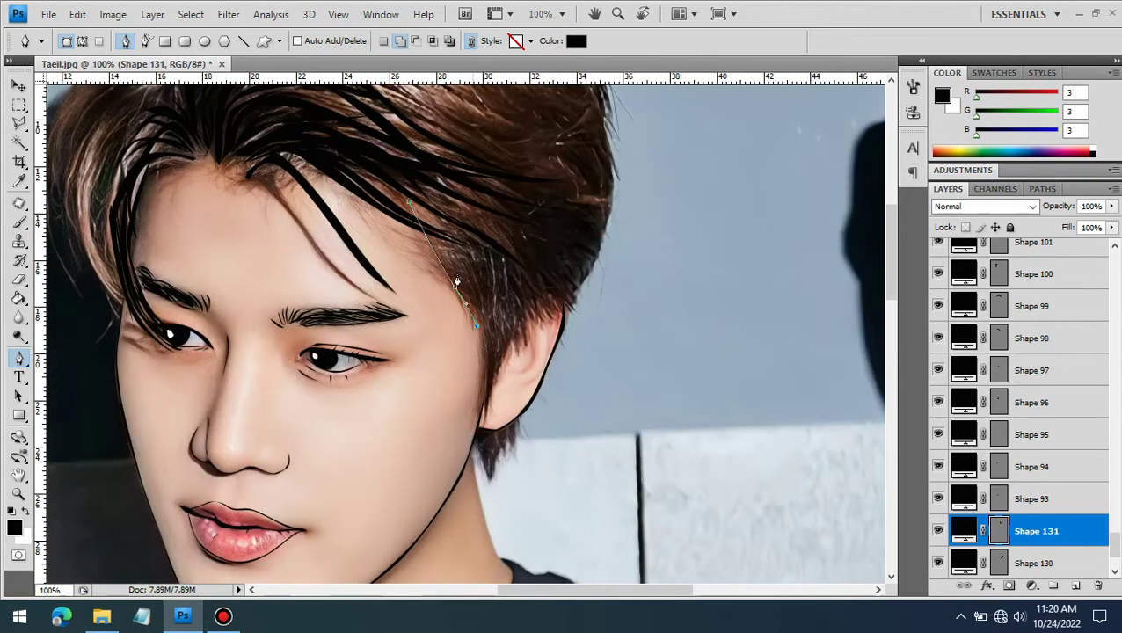
key(Return)
Draw a curved strand above the ear with its tip reaching the ear
key(ctrl+plus)
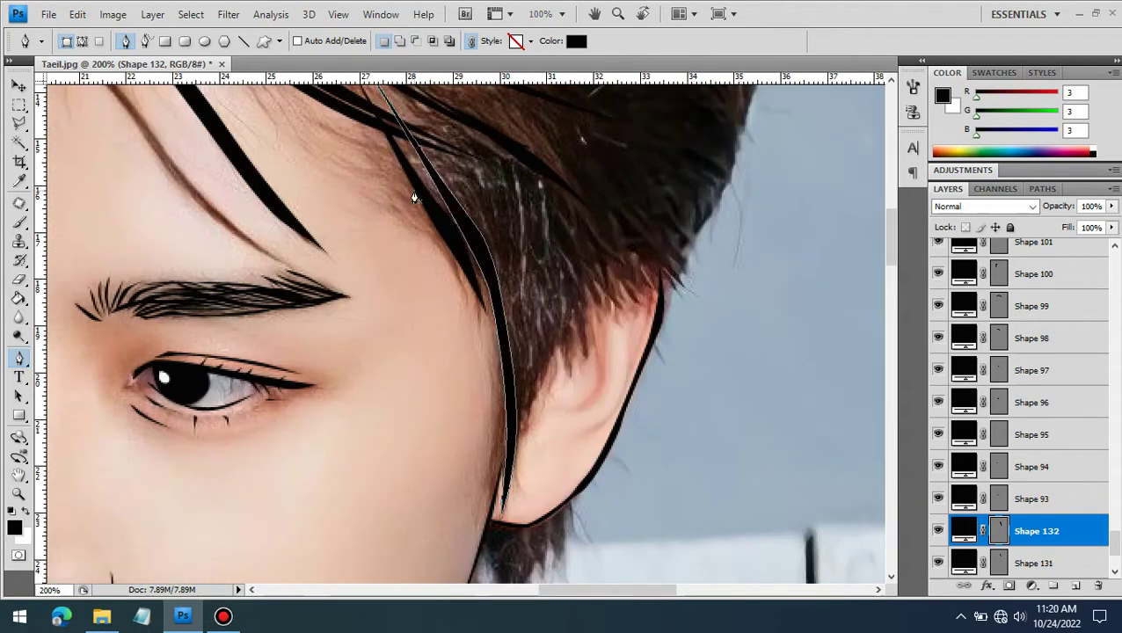
click(529, 154)
key(Return)
click(534, 233)
click(546, 141)
drag(583, 262, 588, 305)
click(589, 303)
click(589, 339)
key(Return)
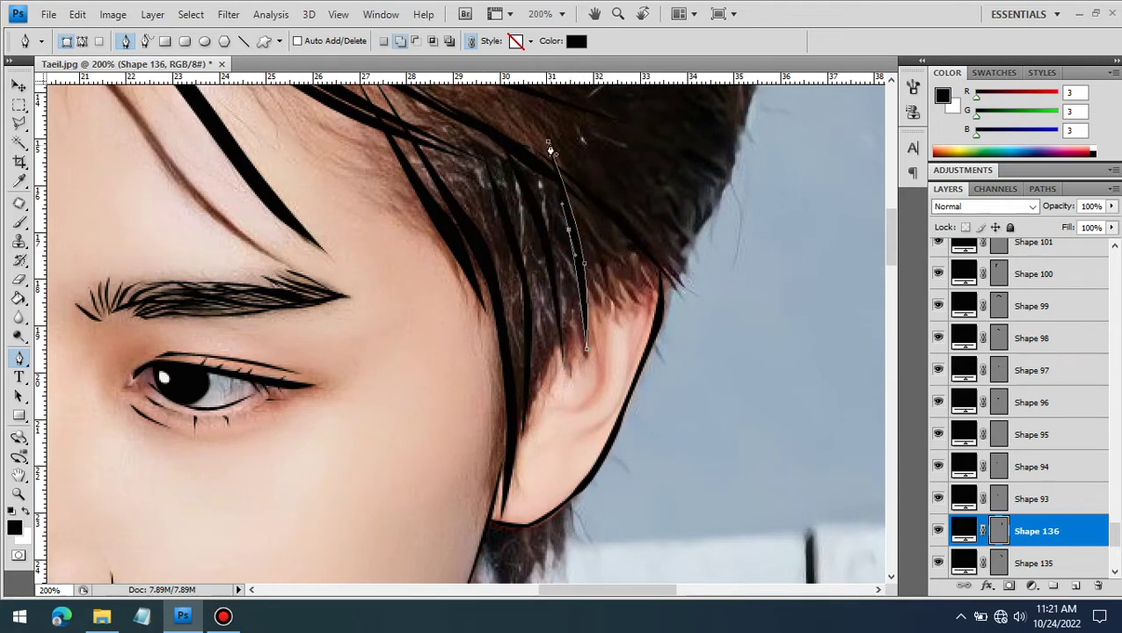
key(ctrl+minus)
Add a strand through the hair above the ear, ending near the ear
click(472, 200)
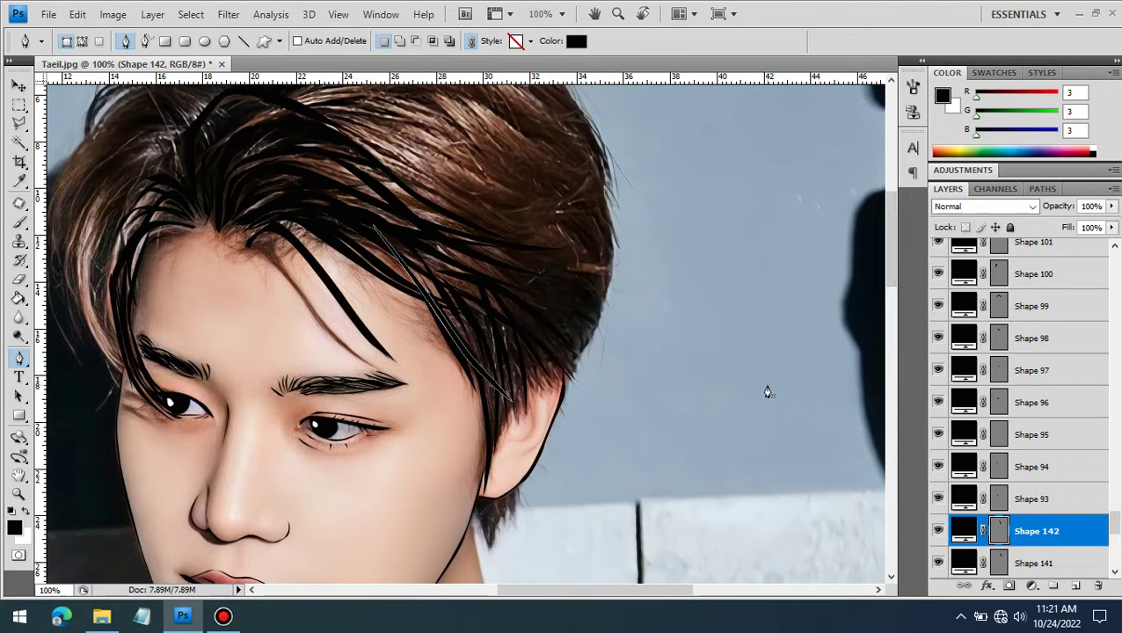
key(ctrl+plus)
click(604, 195)
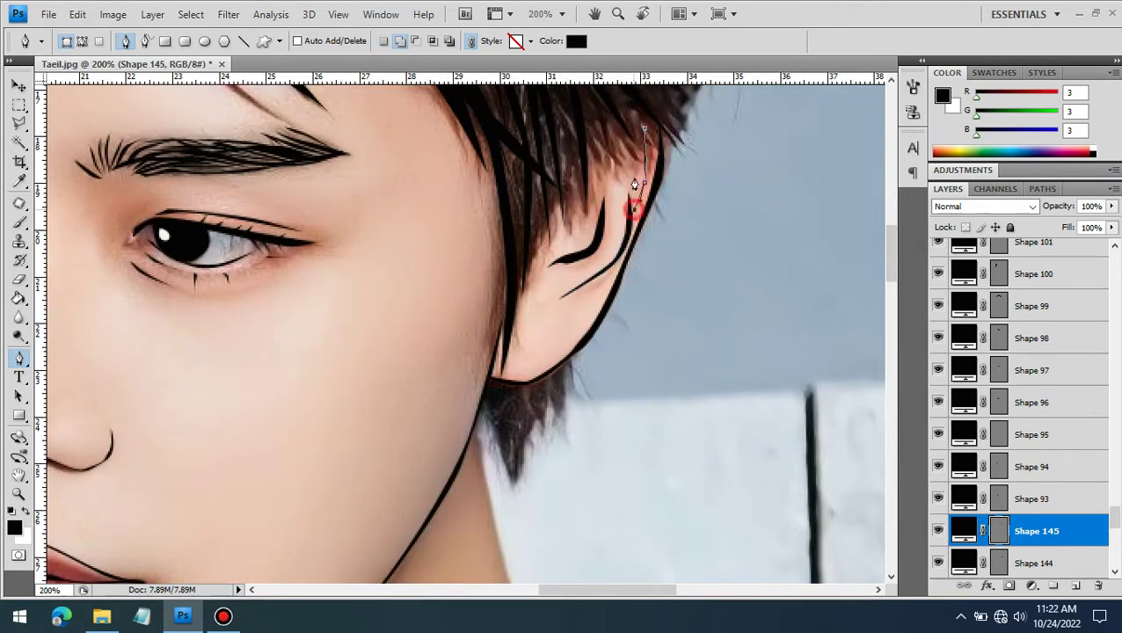
scroll(851, 217, up, 5)
click(540, 219)
click(605, 286)
click(609, 396)
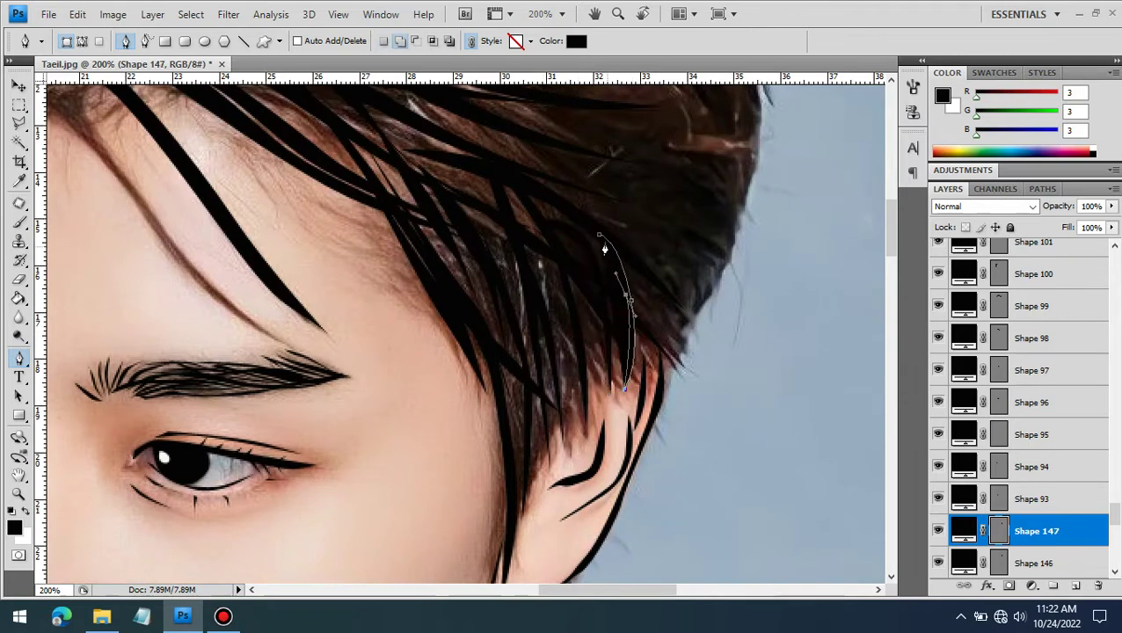
Add two longer strands sweeping through the hair down toward the ear
click(453, 186)
click(555, 318)
click(581, 431)
click(448, 152)
drag(563, 261, 579, 276)
click(596, 377)
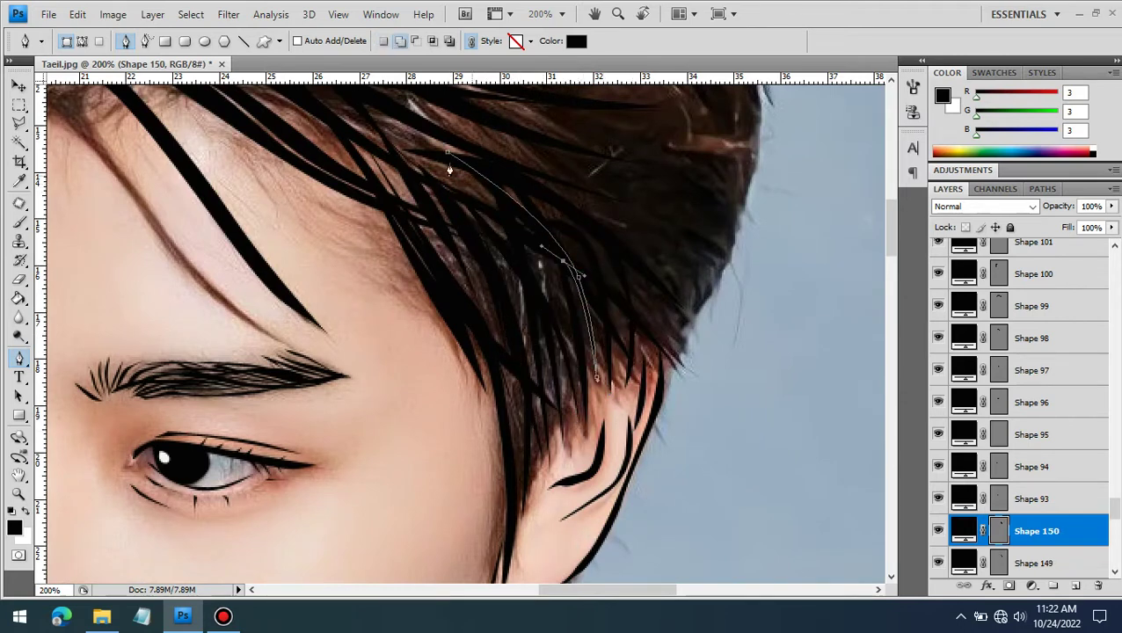
Draw a thin closed strand across the hair toward the ear
click(384, 121)
click(498, 192)
click(598, 360)
click(512, 227)
click(384, 121)
At 100% zoom, draw a closed strand along the top of the hair across the crown
key(ctrl+minus)
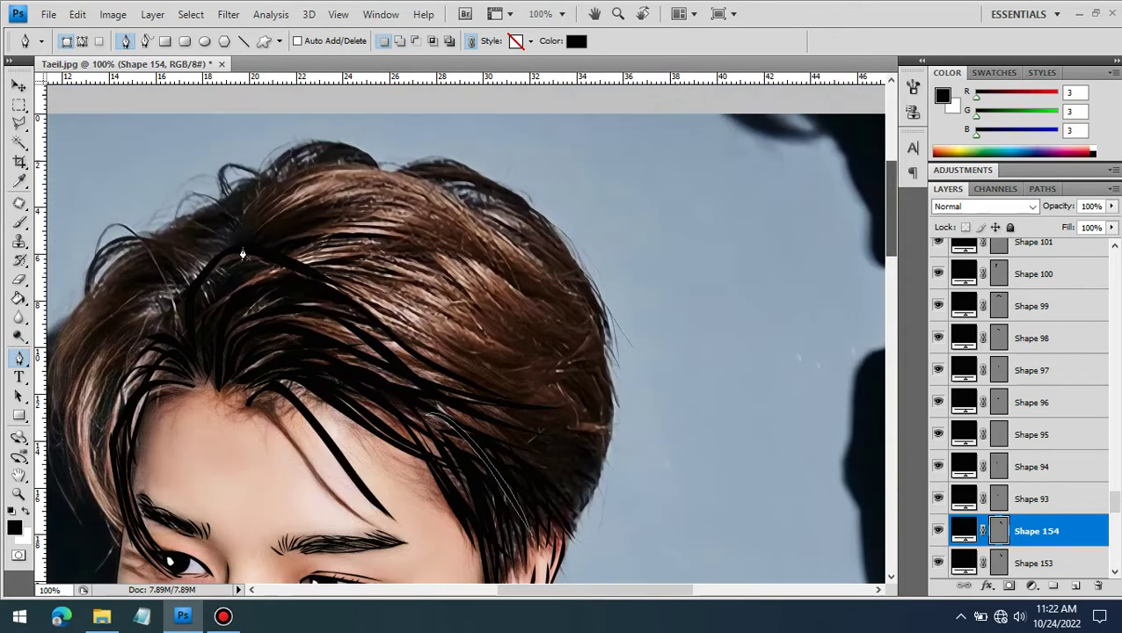
click(232, 253)
click(340, 165)
click(444, 216)
click(562, 284)
click(271, 200)
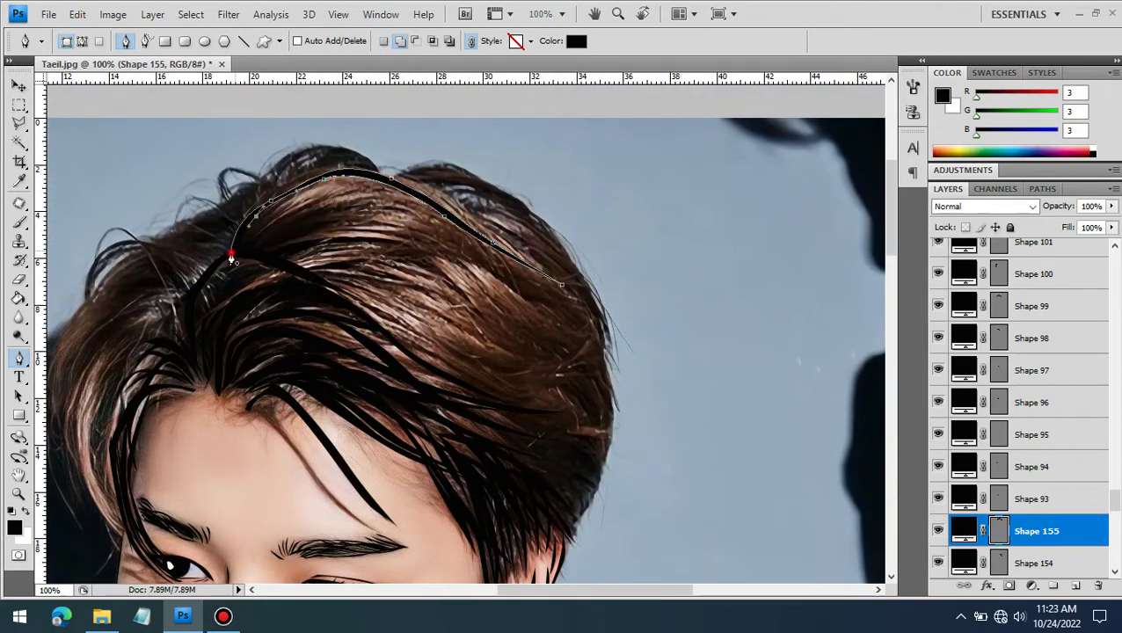
Draw two thin strands across the upper hair toward the right side
click(278, 249)
click(349, 231)
click(507, 278)
click(591, 317)
click(278, 249)
click(280, 274)
click(583, 351)
click(302, 280)
Trace strands along the top-right hair edge and down the right side of the hair
click(392, 170)
click(472, 171)
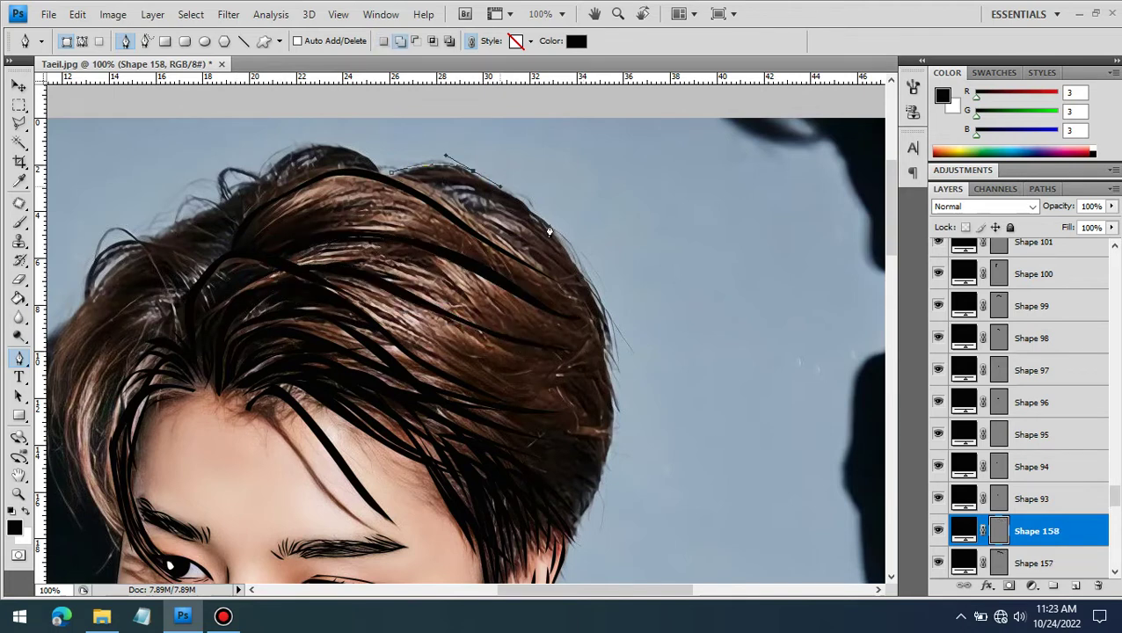
click(554, 230)
click(606, 309)
click(438, 191)
click(510, 236)
click(570, 305)
click(602, 342)
click(620, 399)
Add a thin crescent-shaped strand across the hair
click(438, 190)
click(272, 230)
click(533, 303)
click(593, 321)
click(334, 220)
click(272, 231)
click(595, 295)
scroll(604, 336, down, 3)
Draw strands over the crown and front hair, then hide the white layer to compare with the photo
click(603, 303)
click(493, 121)
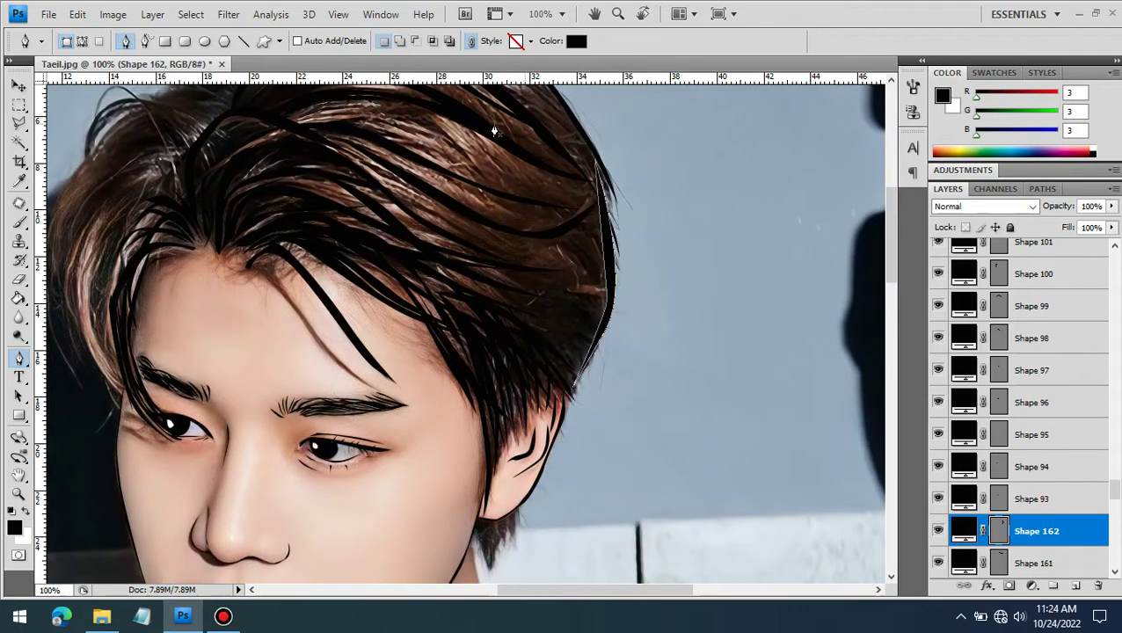
click(609, 232)
click(534, 220)
click(421, 129)
click(593, 220)
click(609, 249)
click(501, 254)
click(407, 194)
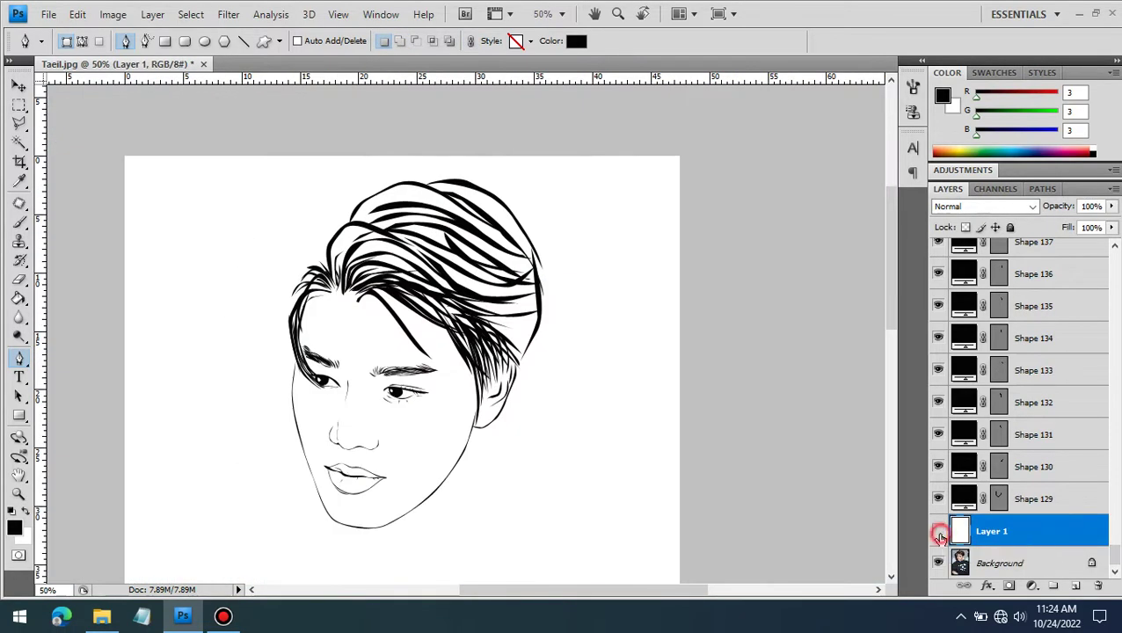
click(940, 536)
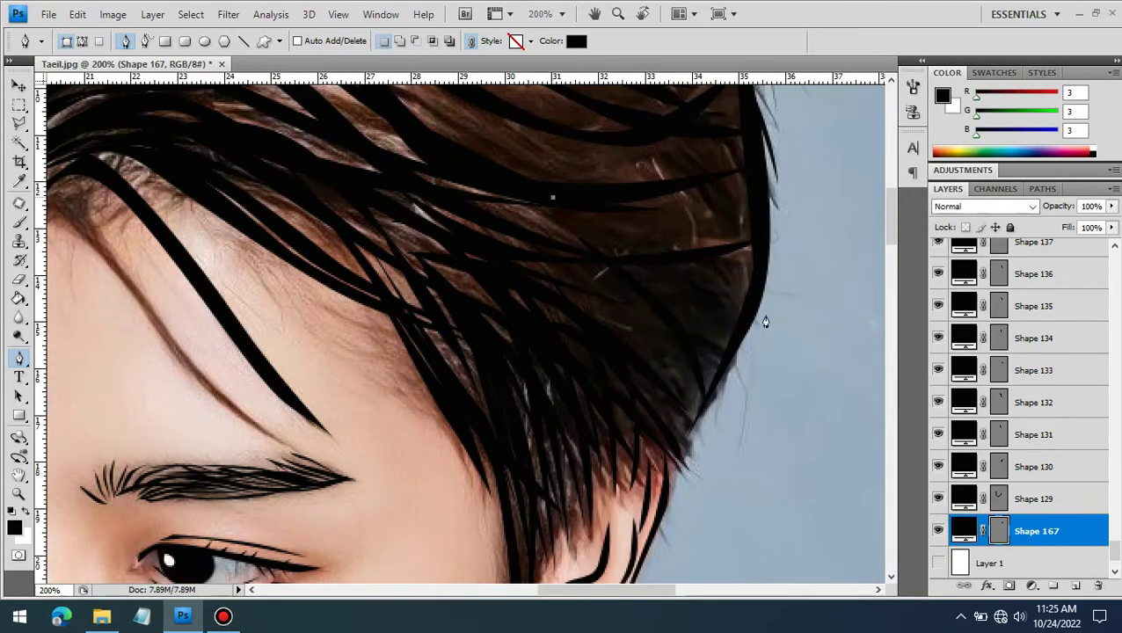
Draw filled strands across the upper hair out to the hair edge
click(552, 196)
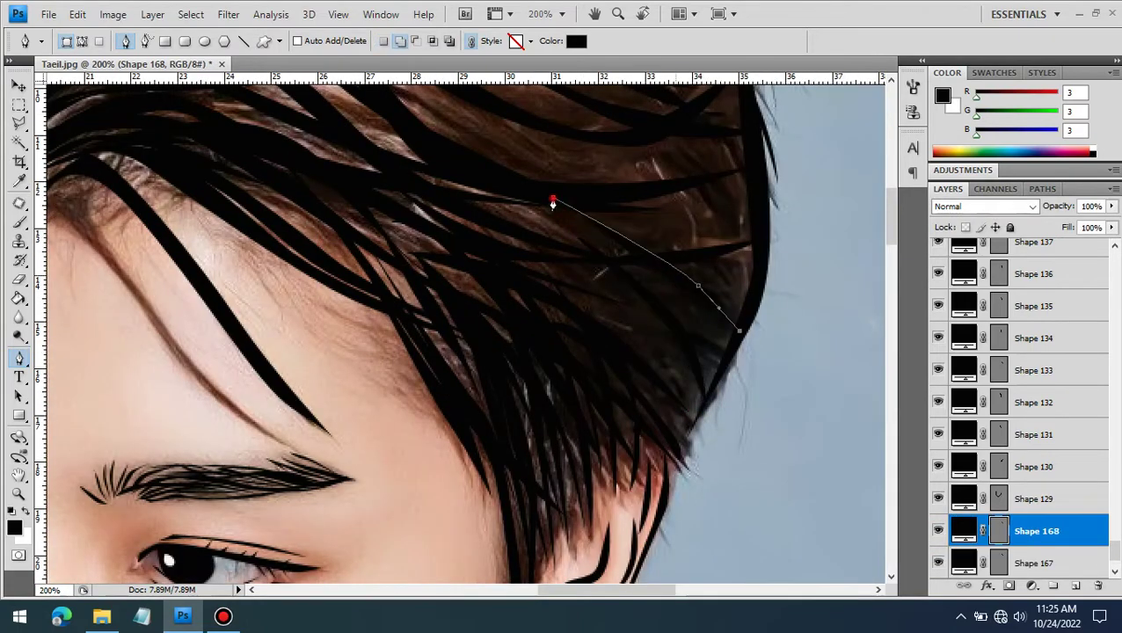
click(504, 140)
click(753, 294)
key(ctrl+minus)
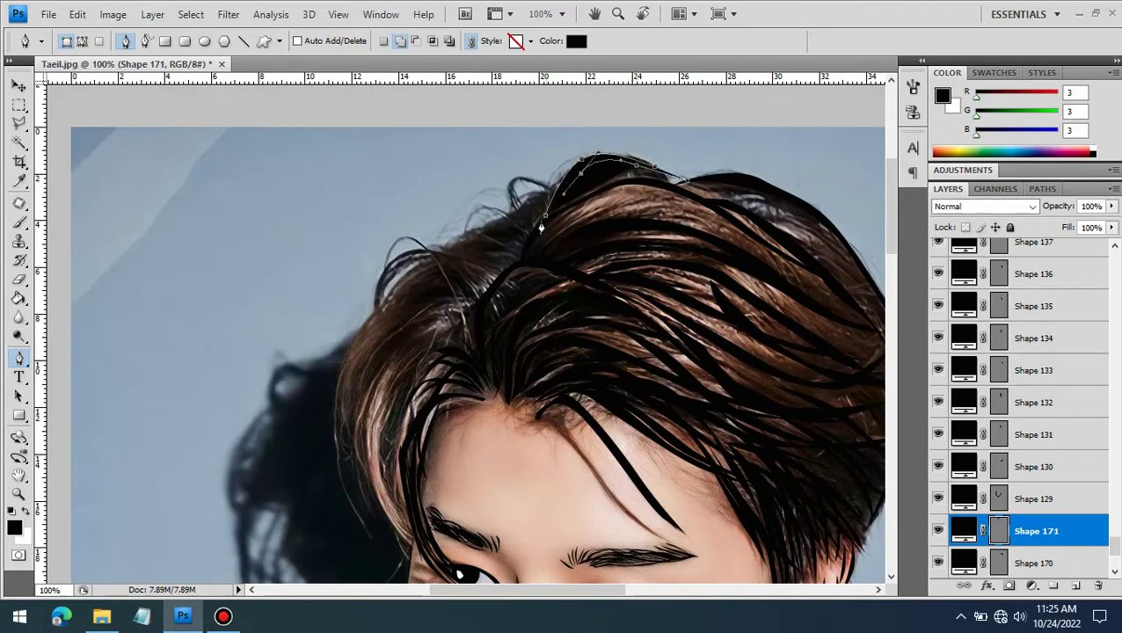
click(552, 217)
click(598, 175)
click(543, 234)
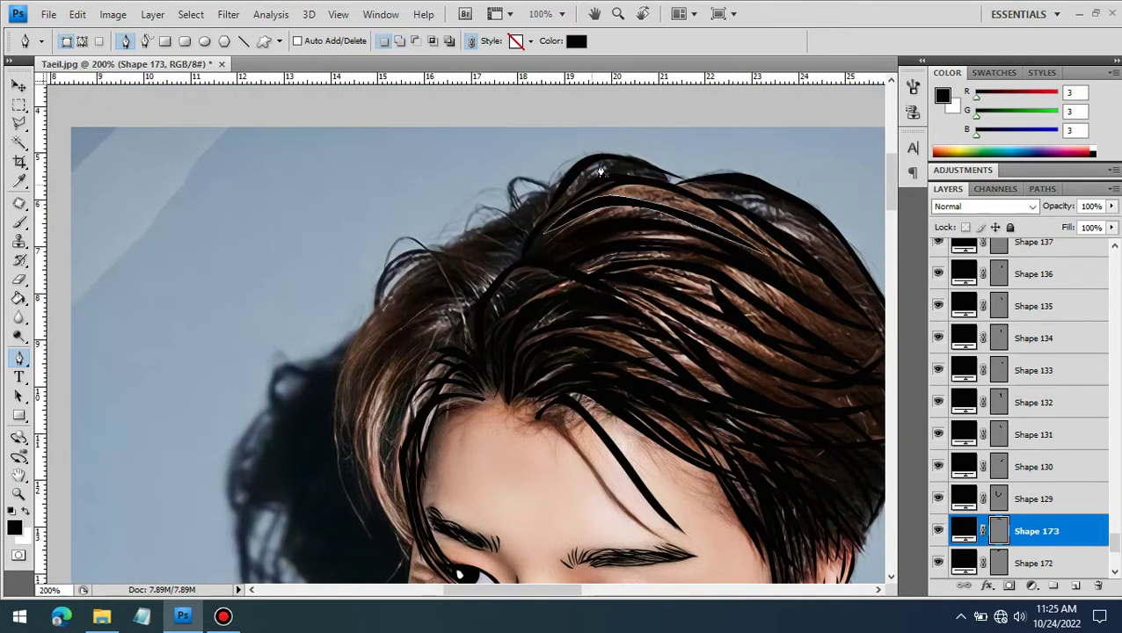
key(ctrl+plus)
At 200% zoom, trace curved strands near the hairline along the top of the hair
click(571, 138)
click(644, 167)
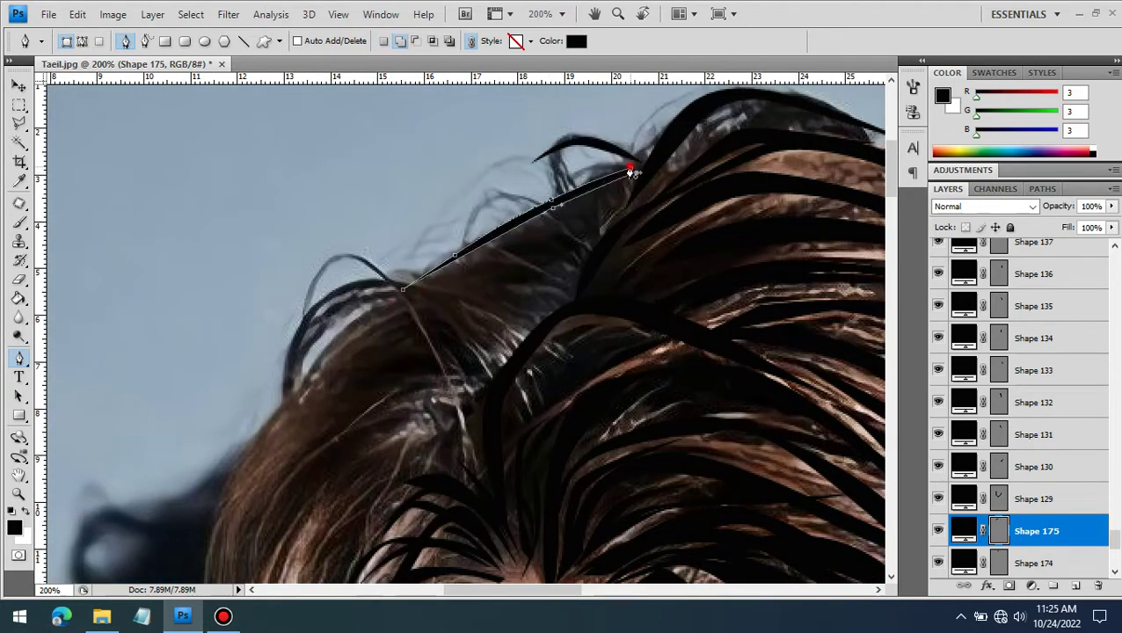
click(576, 263)
click(263, 430)
click(572, 268)
scroll(571, 268, down, 3)
right_click(231, 362)
Trace a strand along the hairline and a bent strand following the hair
click(203, 482)
click(254, 334)
click(411, 193)
click(490, 171)
click(463, 204)
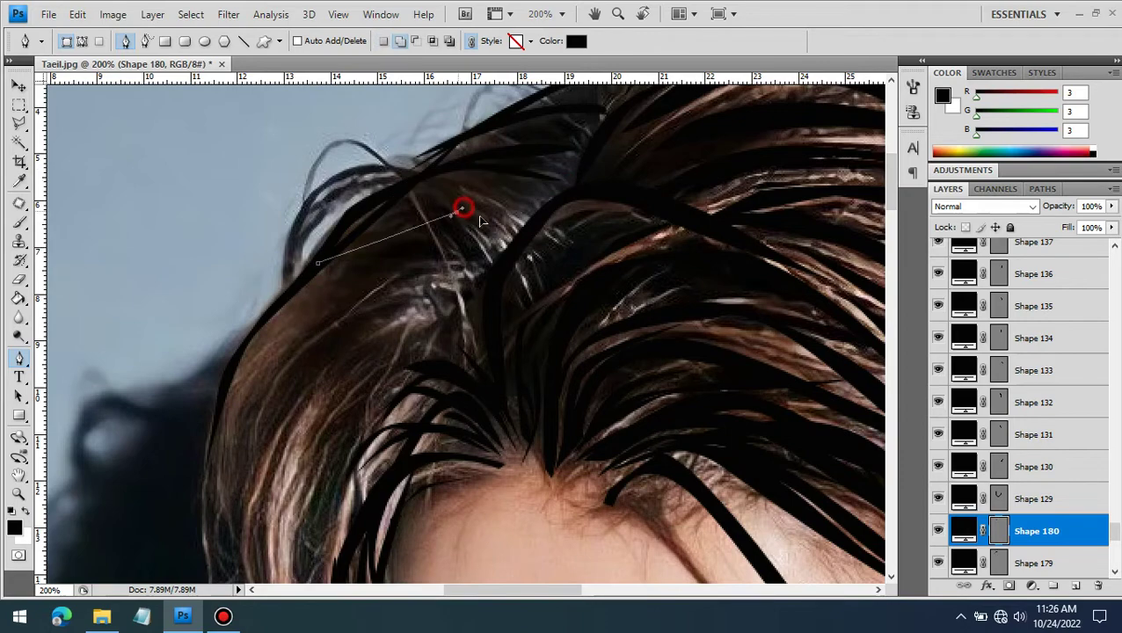
click(385, 202)
drag(481, 175, 522, 195)
click(384, 204)
Finish the last hair strand and select the white Layer 1
key(ctrl+minus)
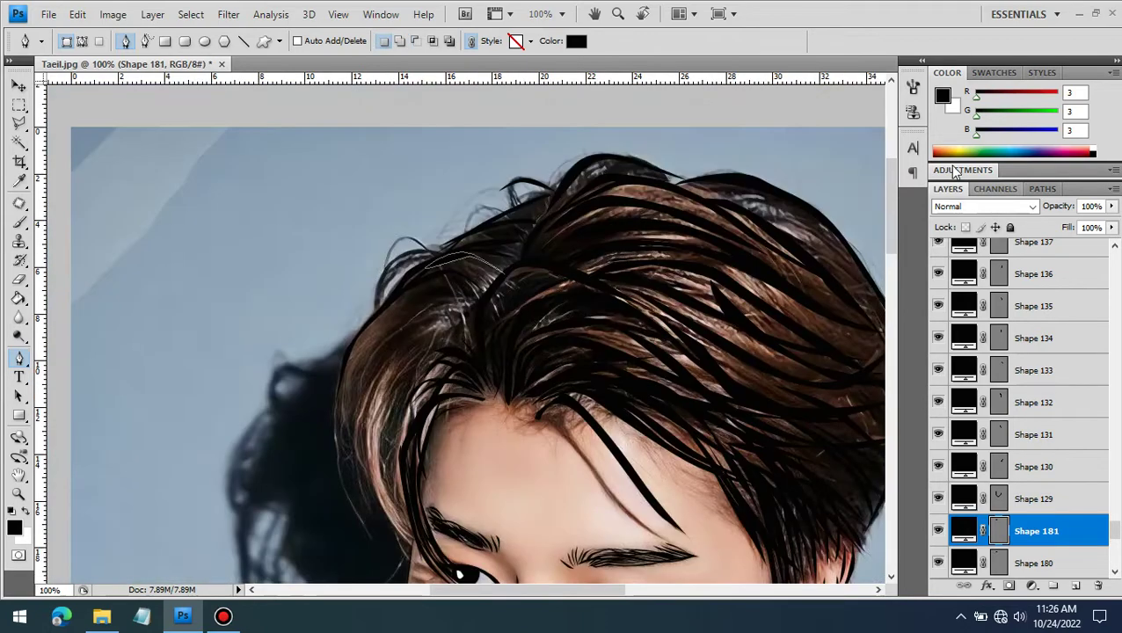
click(991, 531)
click(938, 531)
click(938, 531)
key(ctrl+plus)
key(ctrl+minus)
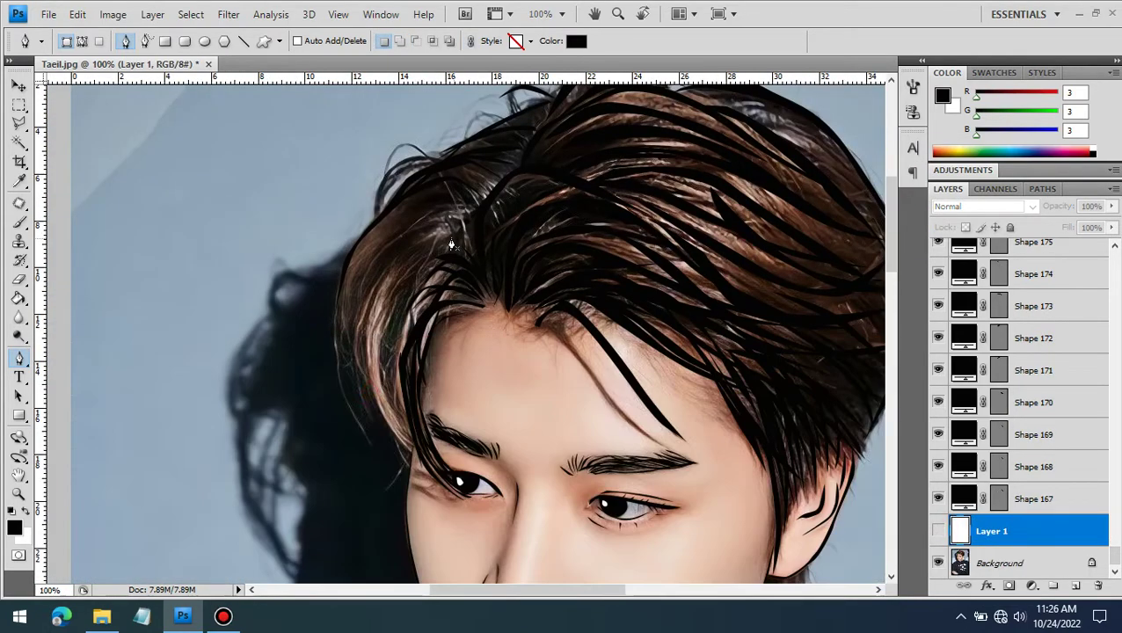
Trace several strands along the left hair edge
click(413, 238)
click(361, 339)
click(418, 466)
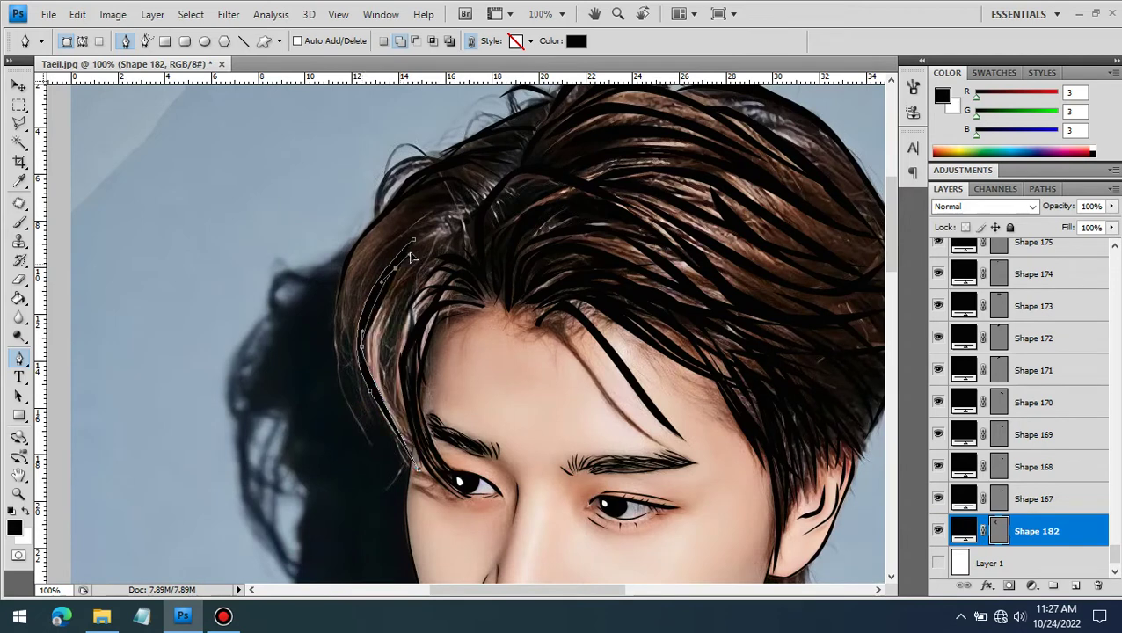
click(357, 263)
click(395, 449)
click(395, 214)
click(375, 325)
scroll(1020, 396, down, 3)
Toggle the white layer on and off to check the line art against the photo
click(938, 531)
key(ctrl+minus)
key(ctrl+minus)
click(936, 531)
click(937, 531)
key(ctrl+plus)
key(ctrl+plus)
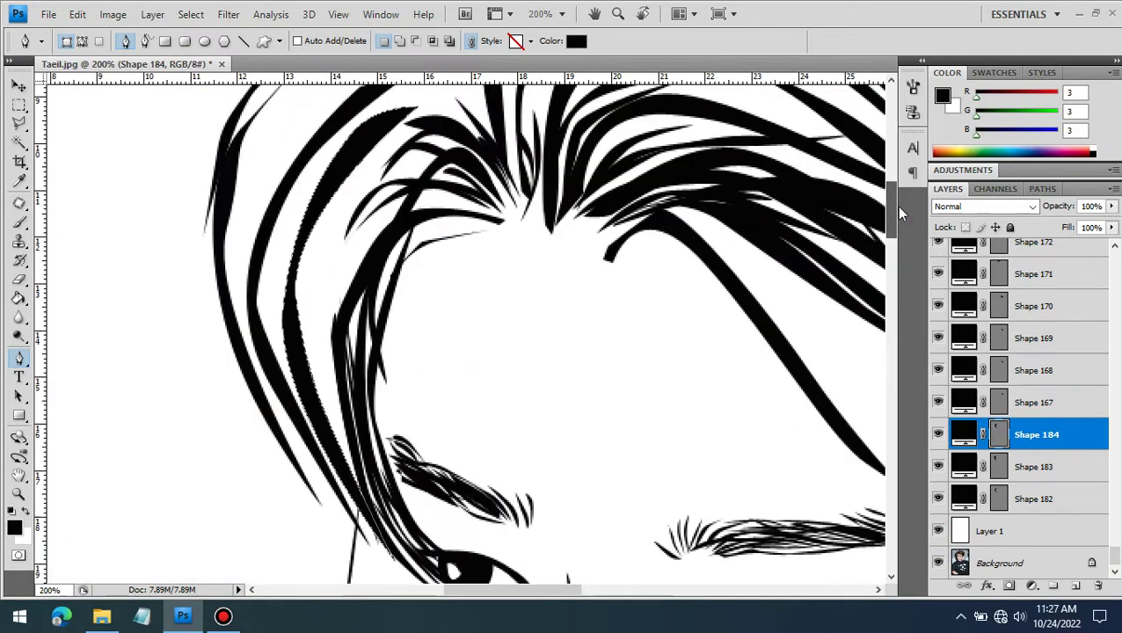
scroll(891, 211, up, 3)
Add more strands at the left hair and parting
click(246, 313)
click(283, 155)
click(492, 211)
click(424, 126)
click(371, 287)
click(318, 393)
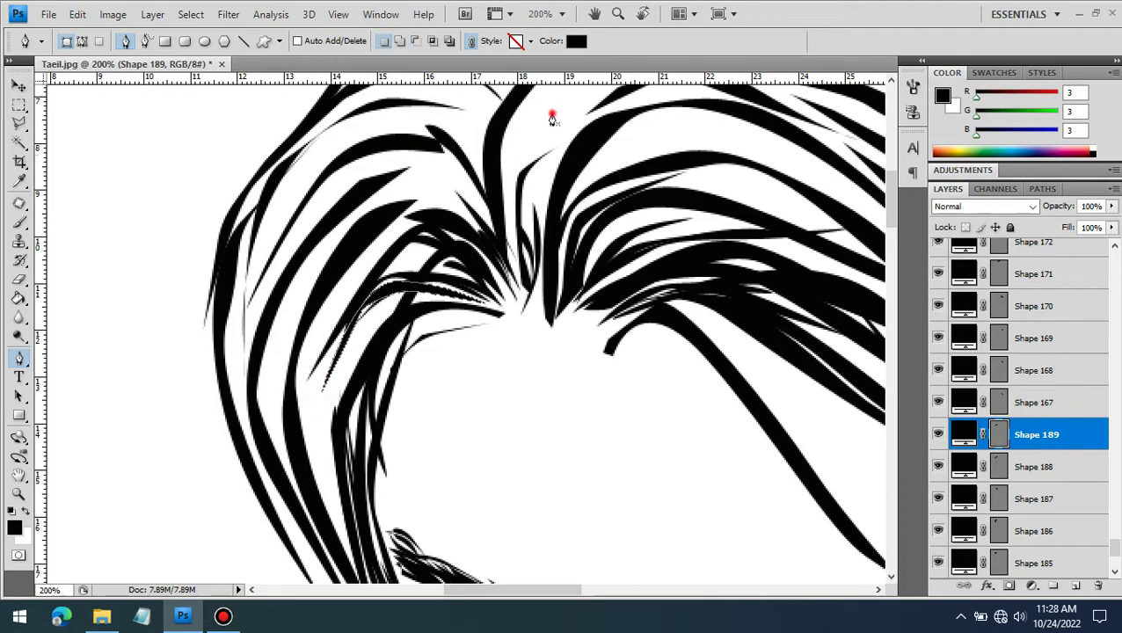
click(526, 308)
click(646, 158)
Zoom out to review the whole face, then select the white background layer
key(ctrl+minus)
key(ctrl+minus)
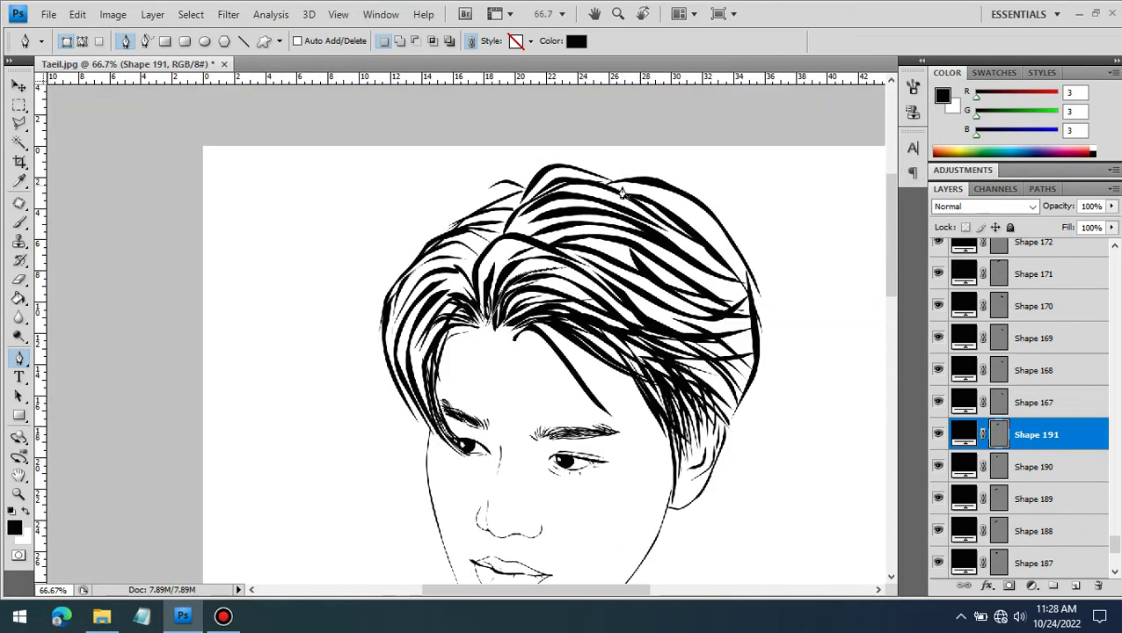
scroll(616, 263, down, 3)
key(ctrl+plus)
scroll(1019, 440, down, 5)
click(991, 531)
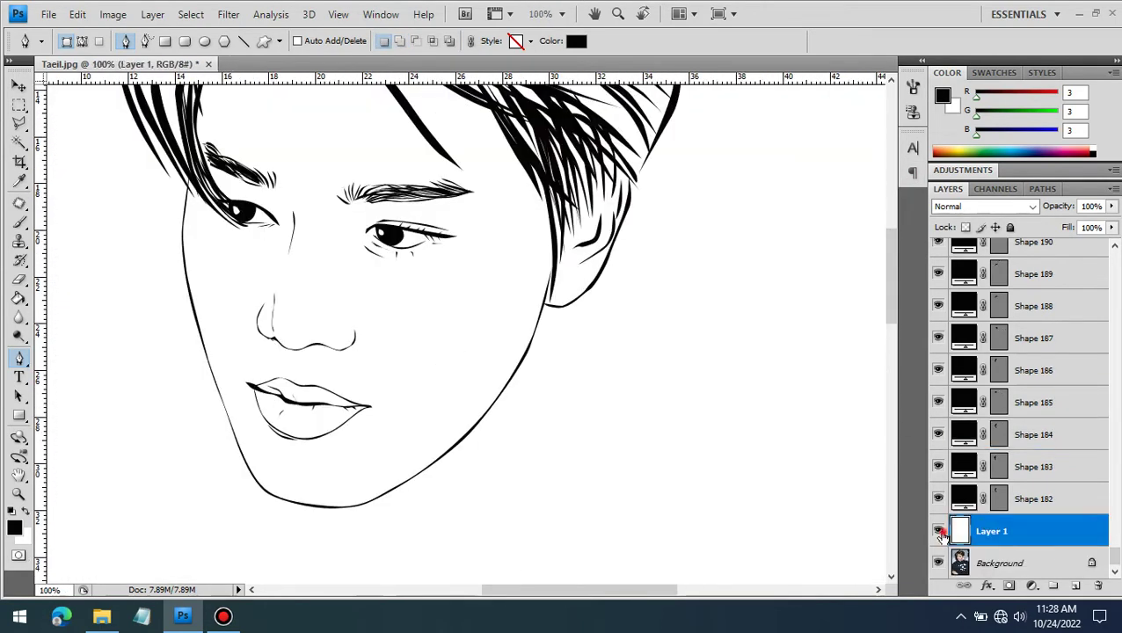
Hide the white layer and trace the ear edge and the hair strand below the ear
click(938, 531)
key(ctrl+plus)
key(ctrl+plus)
click(343, 204)
drag(307, 330, 325, 262)
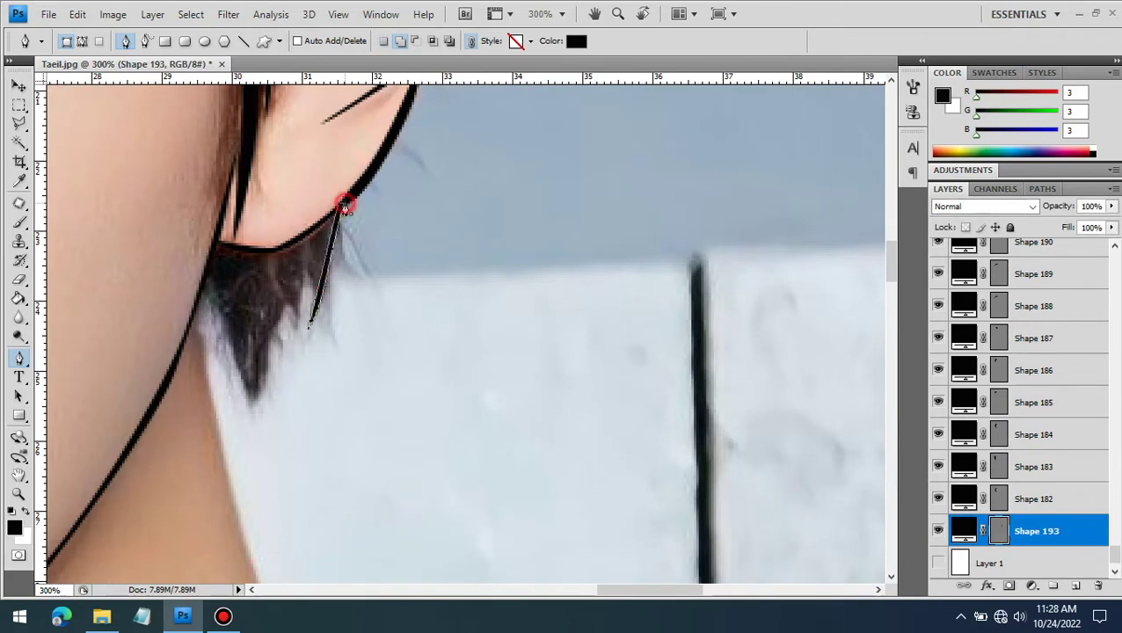
click(346, 205)
click(321, 229)
drag(268, 345, 286, 314)
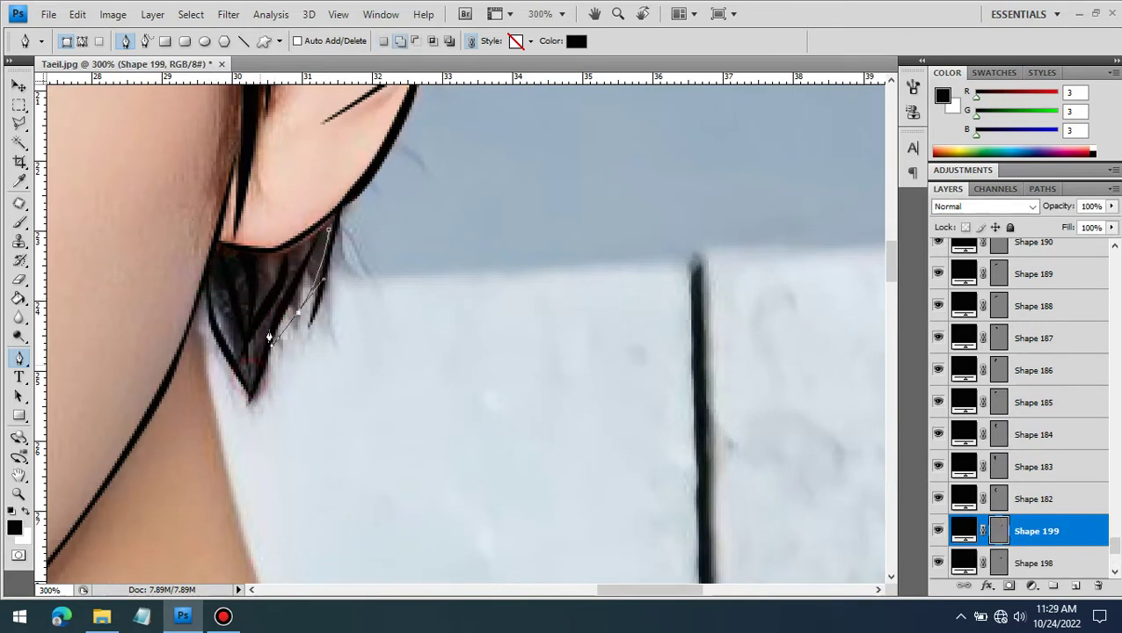
click(202, 299)
At 200% zoom, trace the side-of-neck line down to the collar
key(ctrl+minus)
click(358, 549)
click(290, 309)
scroll(664, 411, down, 5)
Trace the curved collar line along the neckline at 300% zoom, adjusting its handles
click(577, 315)
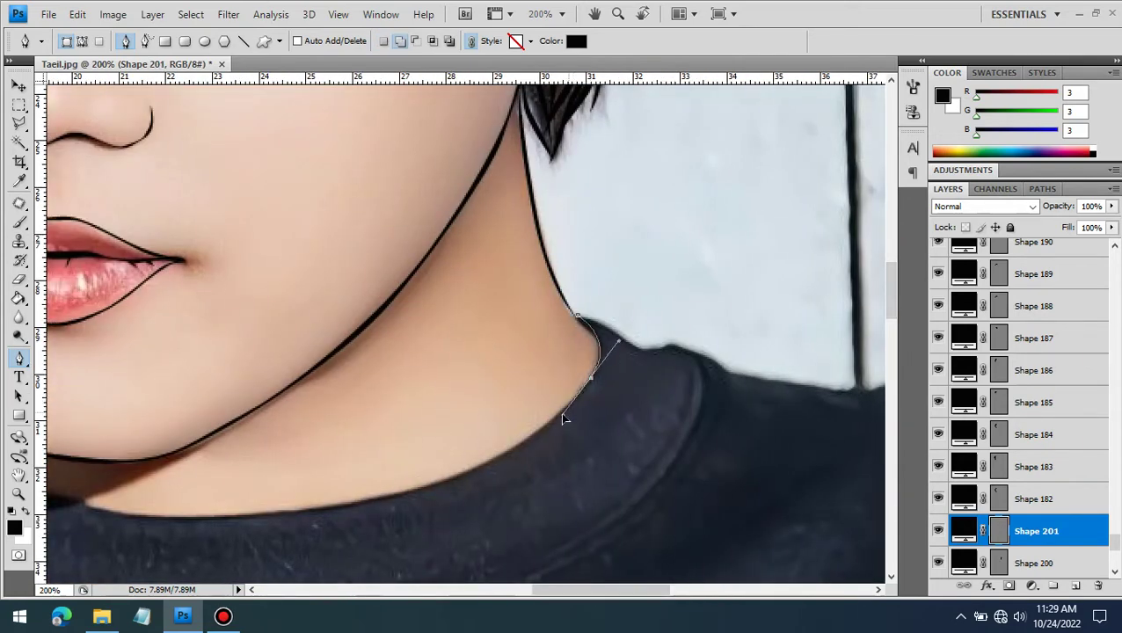
scroll(552, 511, left, 5)
scroll(449, 530, left, 4)
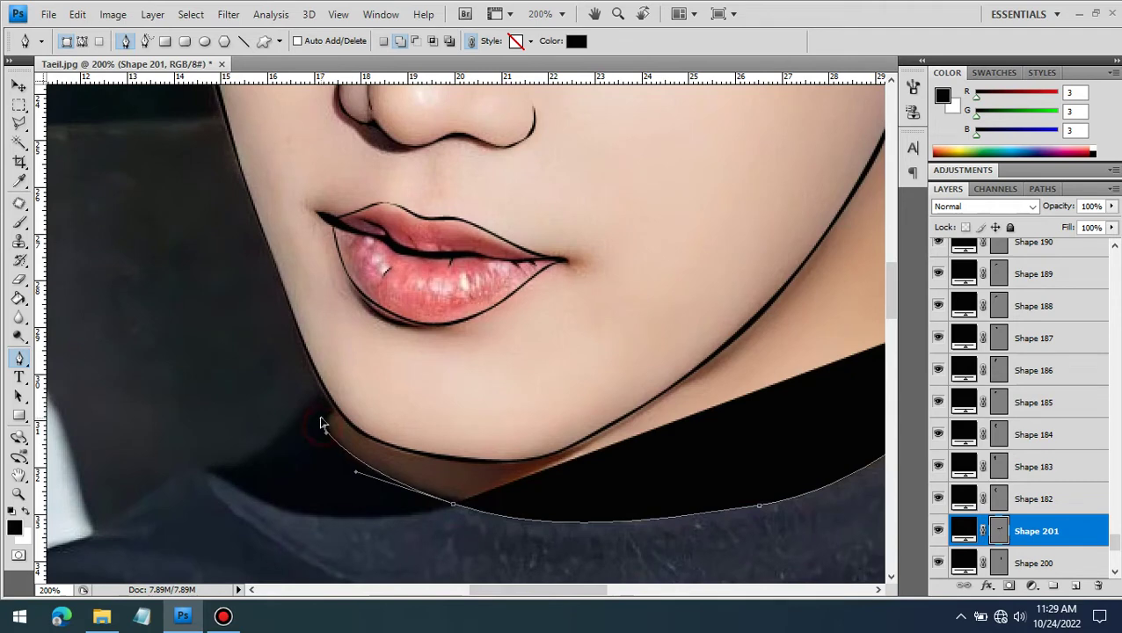
drag(320, 425, 332, 441)
key(ctrl+plus)
scroll(431, 398, down, 3)
scroll(431, 399, right, 3)
drag(514, 413, 626, 401)
scroll(557, 352, right, 3)
drag(558, 351, 668, 283)
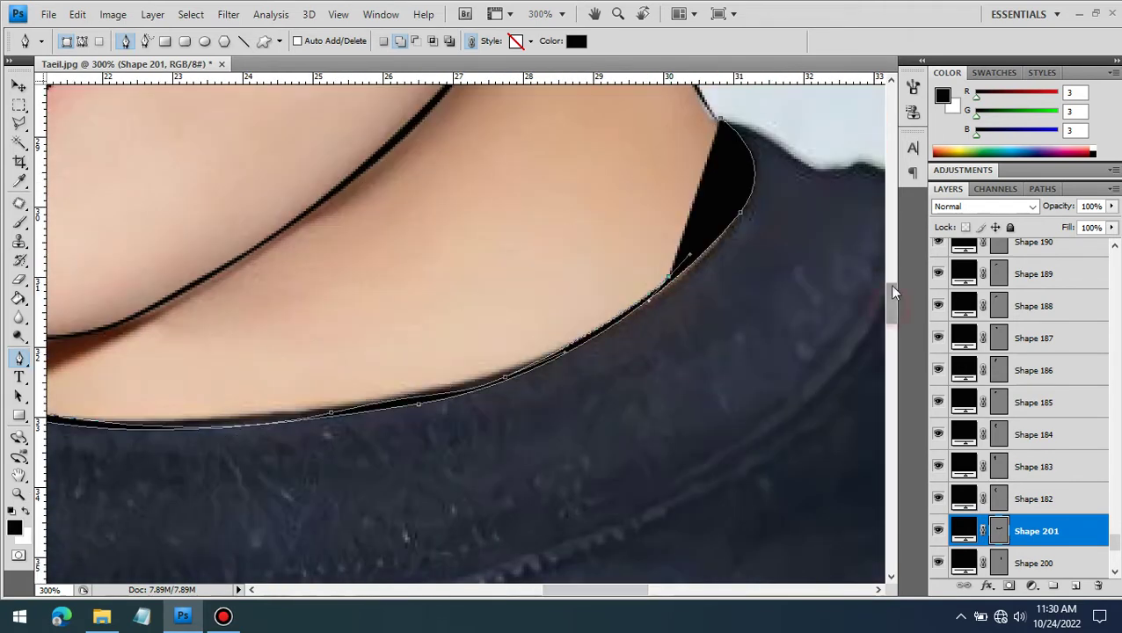
scroll(889, 284, up, 5)
drag(633, 591, 701, 596)
scroll(266, 124, down, 5)
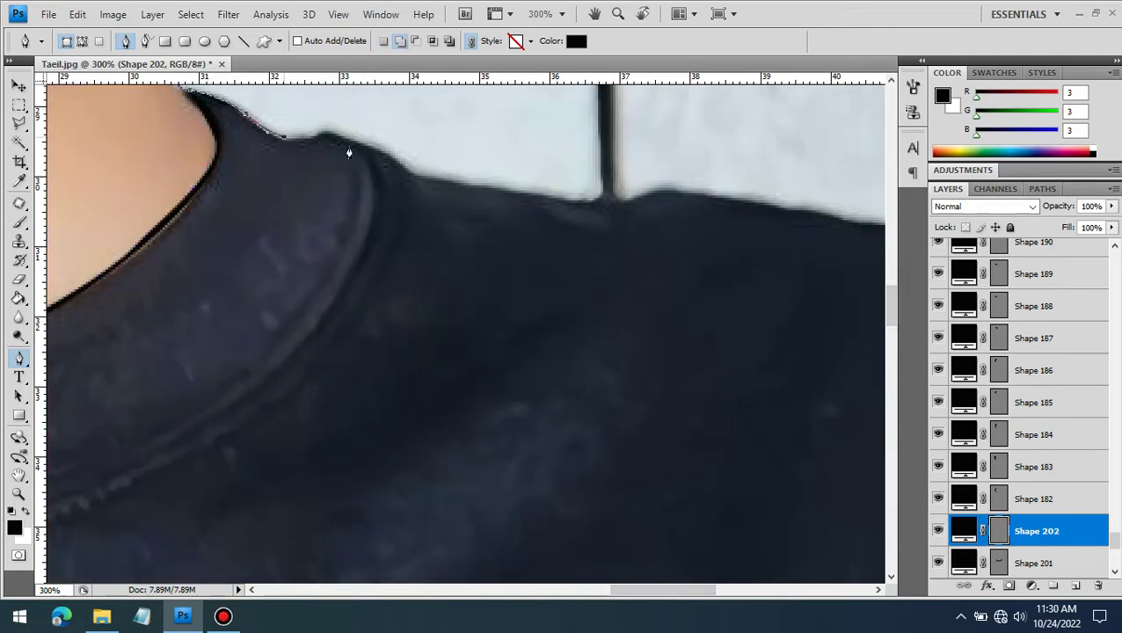
scroll(496, 500, left, 5)
Extend the collar line to the left and reshape it into a thin black strip
key(ctrl+minus)
scroll(296, 450, up, 5)
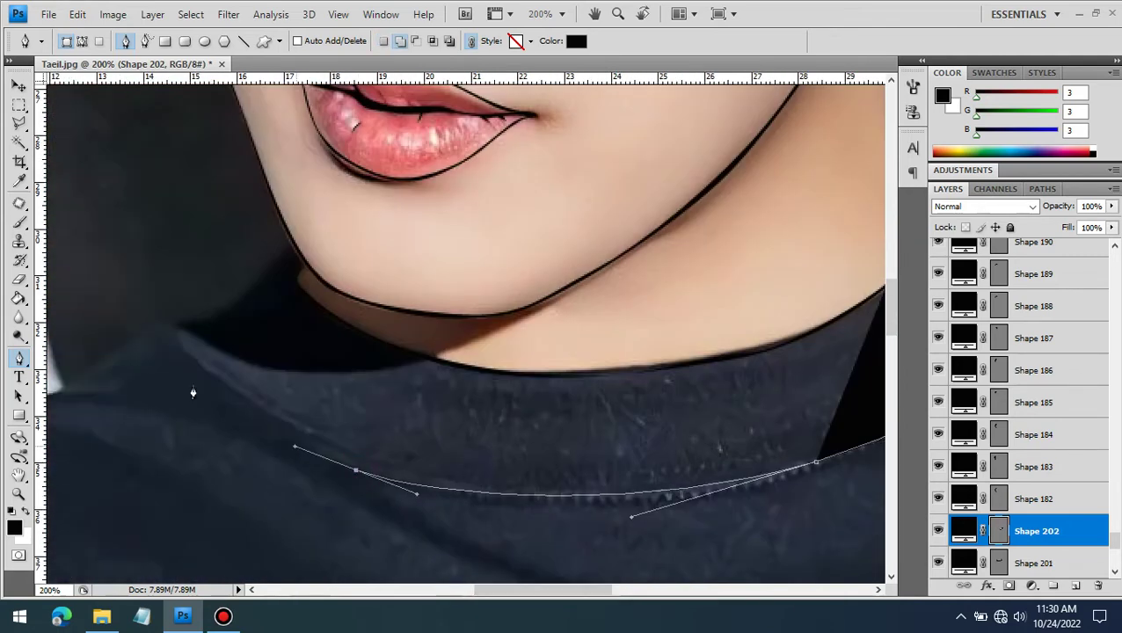
click(178, 338)
drag(179, 338, 218, 383)
click(561, 493)
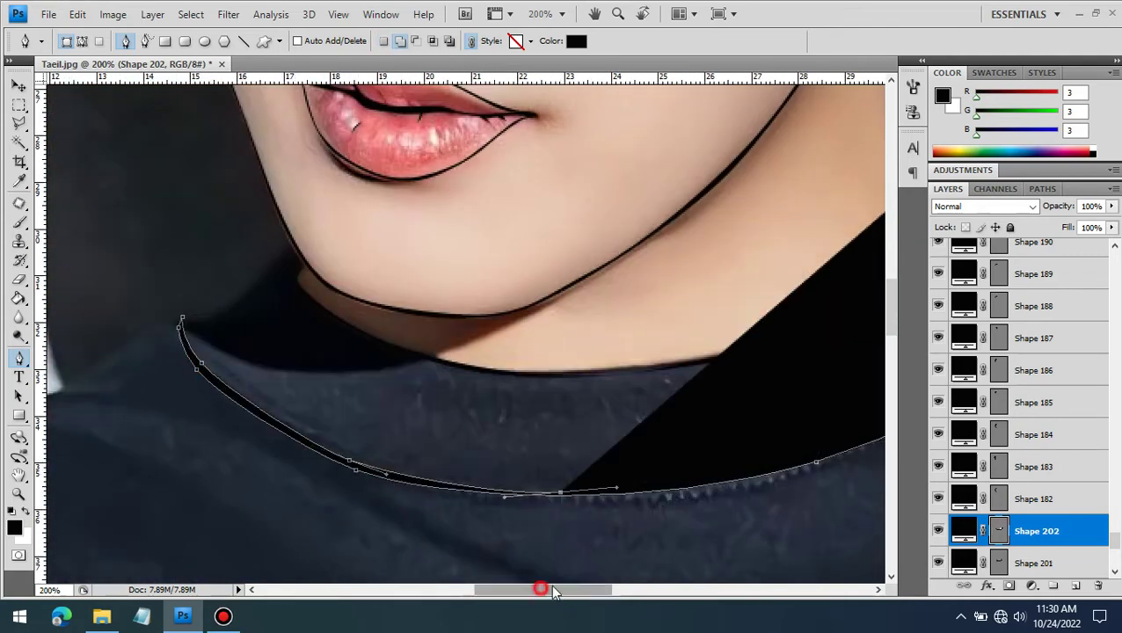
drag(541, 591, 585, 591)
drag(747, 211, 709, 205)
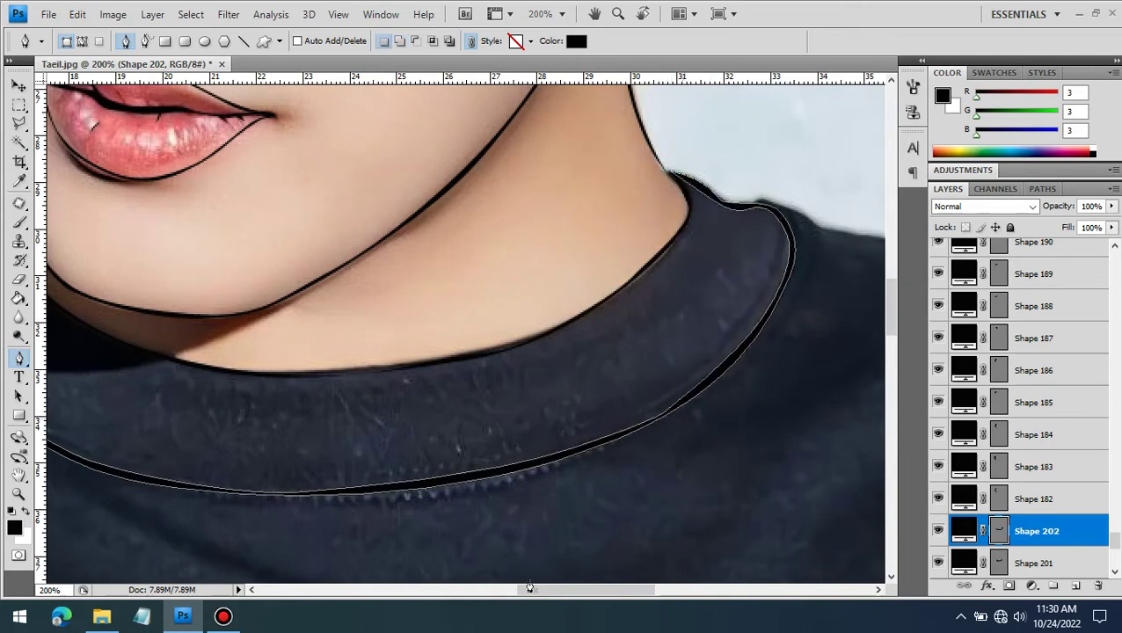
drag(529, 586, 662, 586)
Begin the right shoulder outline at 100% zoom with its first anchors
click(325, 233)
key(ctrl+minus)
click(572, 311)
click(612, 314)
Complete the right shoulder as a thin closed black strip
click(693, 383)
click(651, 355)
click(613, 322)
click(559, 314)
click(486, 297)
click(467, 296)
Start the left shoulder line from below the chin outward across the shoulder
key(ctrl+minus)
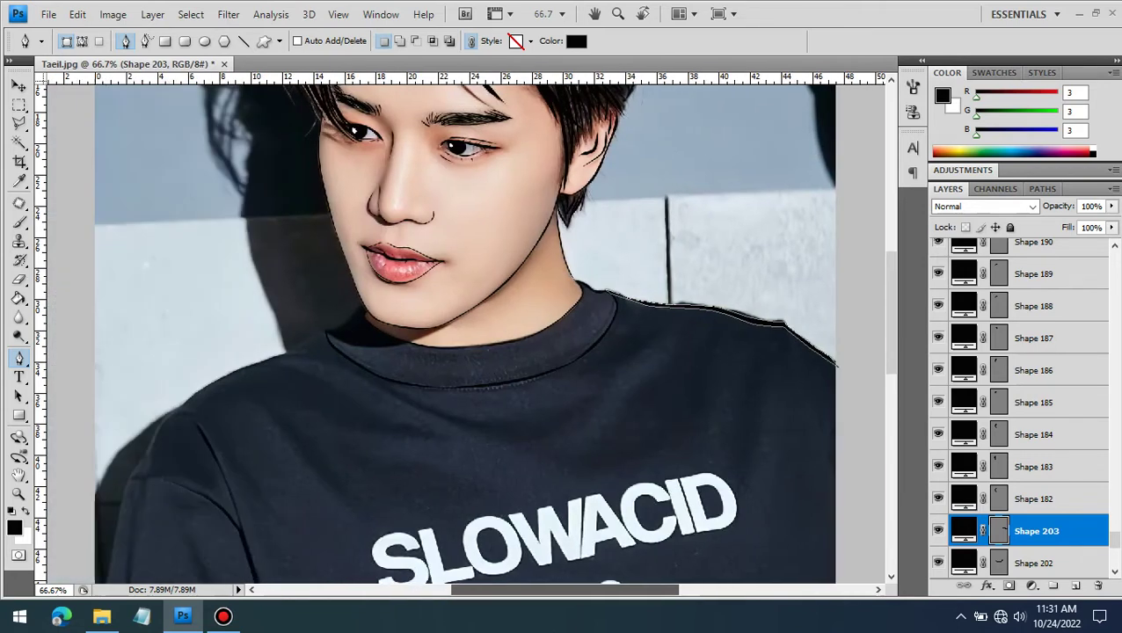
key(ctrl+plus)
key(ctrl+plus)
key(ctrl+plus)
click(481, 199)
click(366, 299)
click(130, 417)
key(ctrl+minus)
key(ctrl+minus)
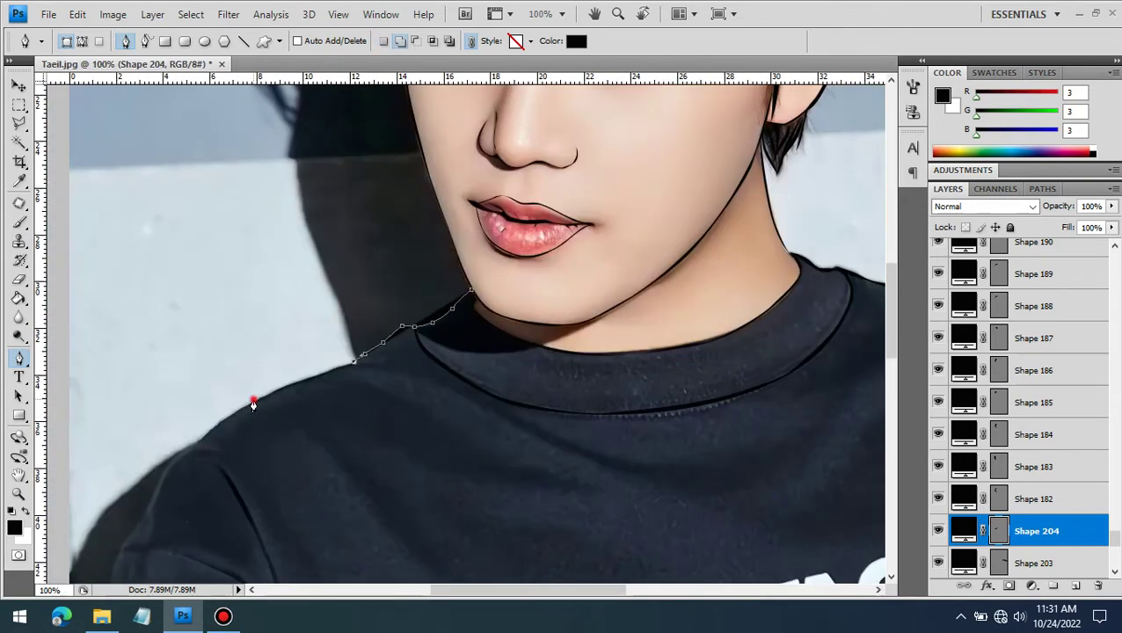
scroll(165, 363, down, 5)
key(ctrl+minus)
Run the left shoulder line down toward the sleeve and close it as a thin strip
click(271, 255)
click(247, 298)
click(216, 402)
click(228, 360)
click(267, 272)
click(327, 225)
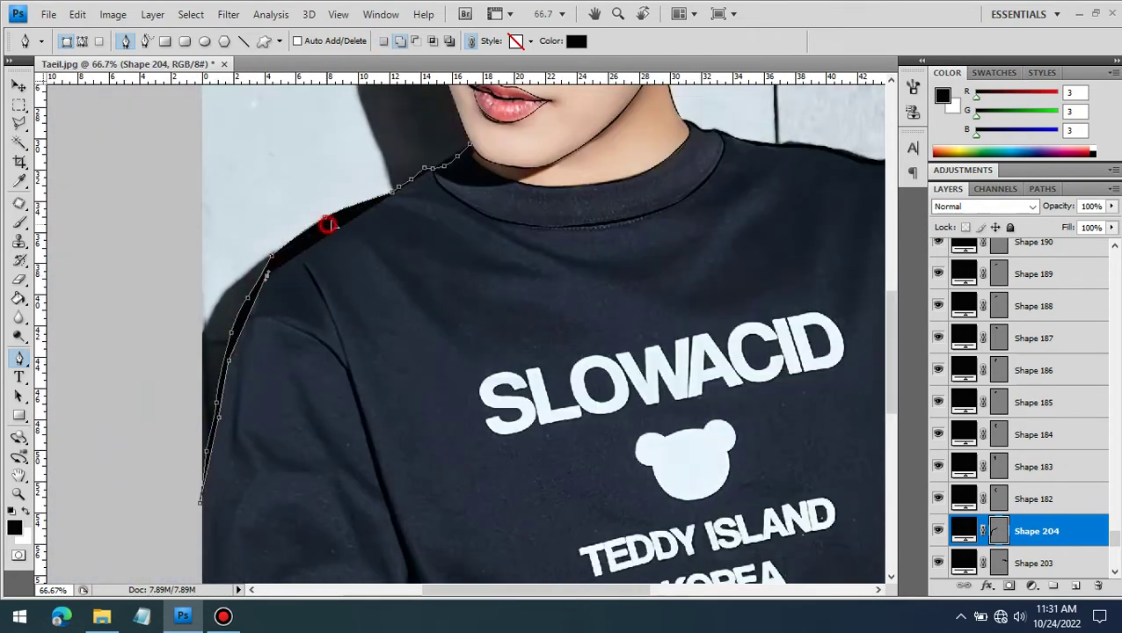
At 50% zoom, trace the left sleeve edge line
scroll(422, 352, down, 3)
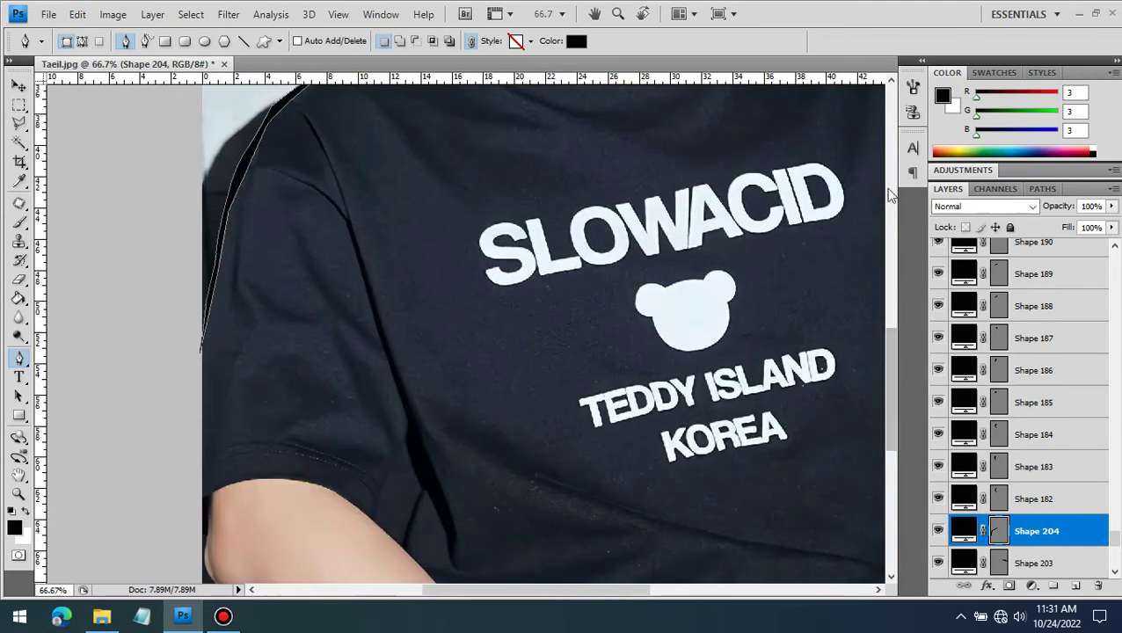
key(ctrl+minus)
click(346, 174)
click(369, 227)
click(397, 305)
click(424, 385)
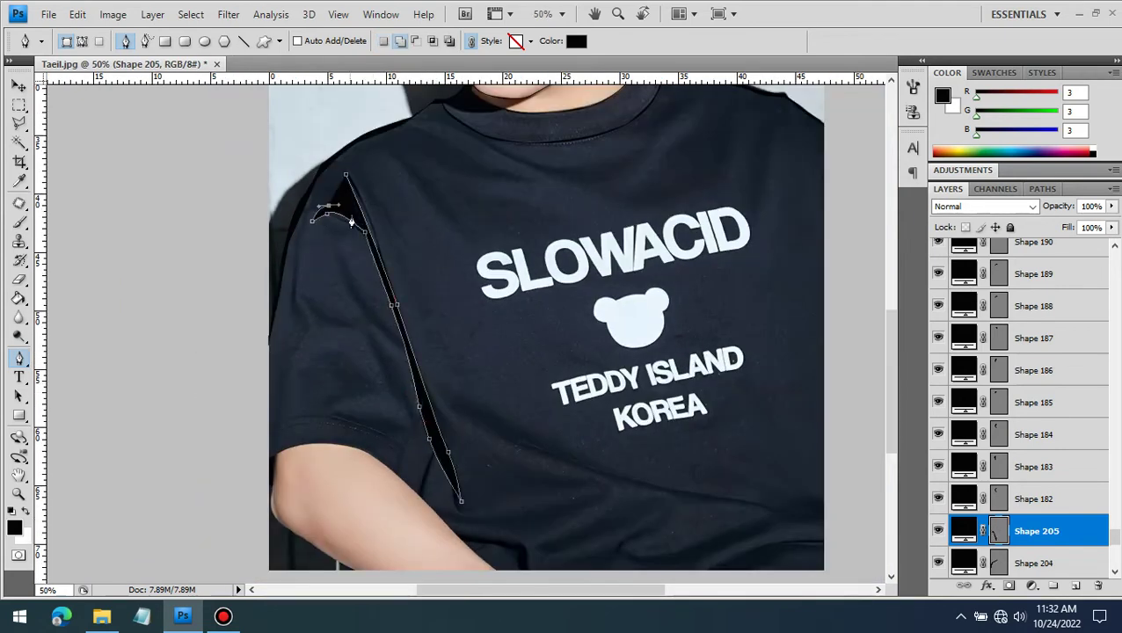
Trace the fold lines across the shirt chest
click(480, 133)
click(626, 205)
click(548, 172)
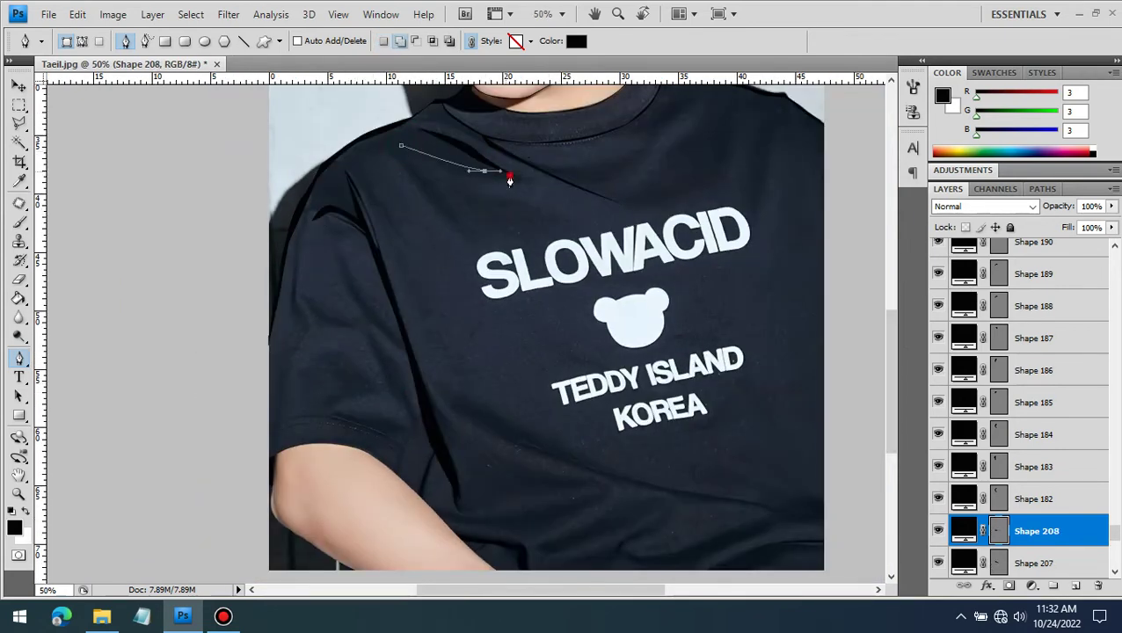
scroll(888, 351, down, 3)
click(463, 338)
click(764, 375)
At 100% zoom, trace the upper sleeve edge line
click(299, 316)
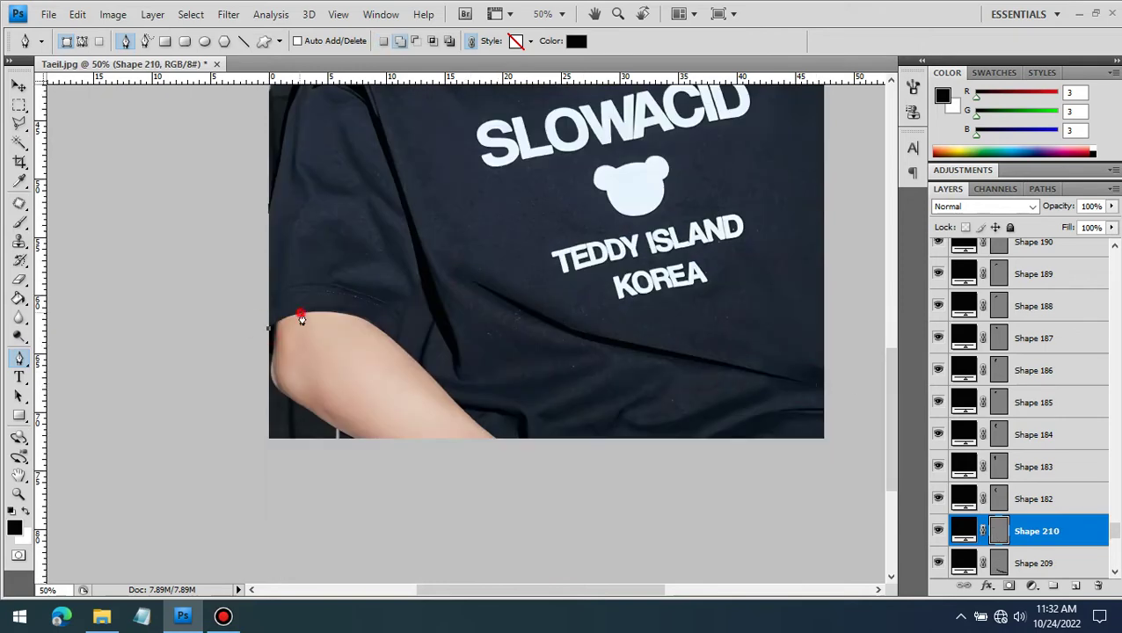
key(ctrl+plus)
key(ctrl+plus)
click(60, 278)
click(169, 252)
click(260, 264)
click(336, 327)
Trace the curved sleeve hem and the arm's left edge
click(330, 352)
drag(341, 296, 349, 287)
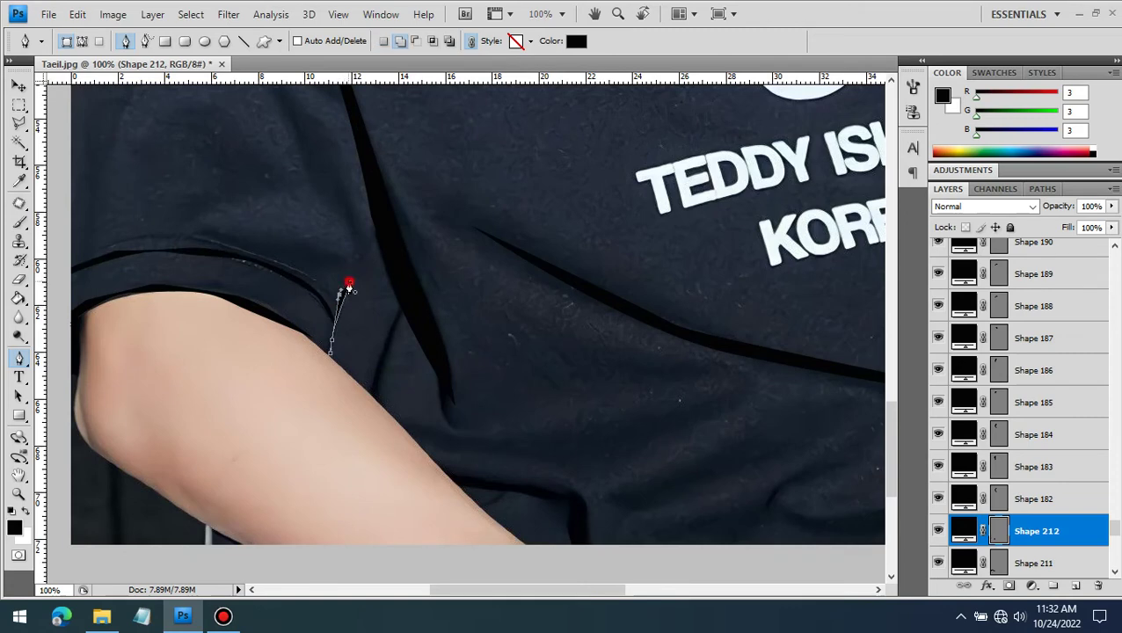
drag(554, 589, 514, 589)
click(249, 314)
click(235, 406)
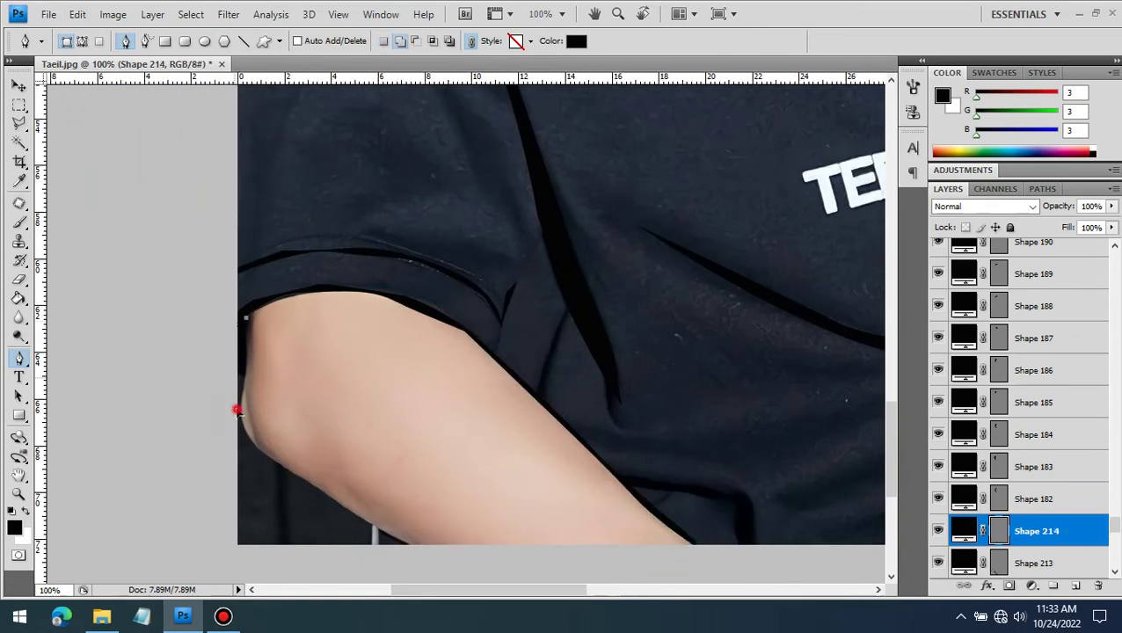
click(413, 545)
click(248, 314)
Fit the whole image on screen and show the white Layer 1 to preview the line art
key(ctrl+minus)
key(ctrl+0)
click(992, 531)
click(938, 531)
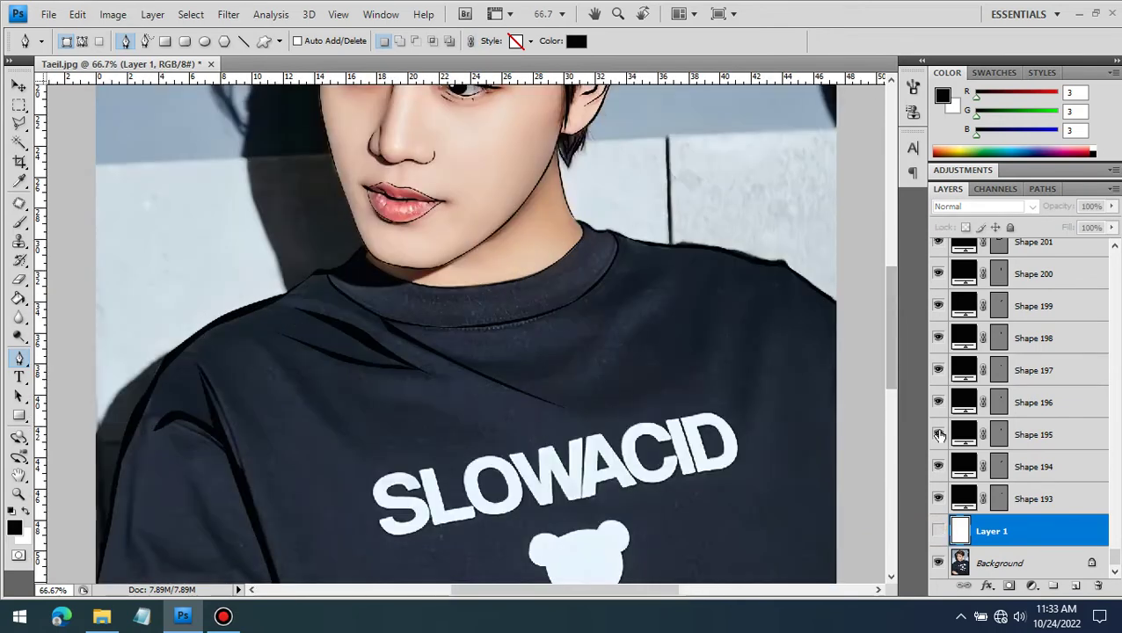
click(938, 531)
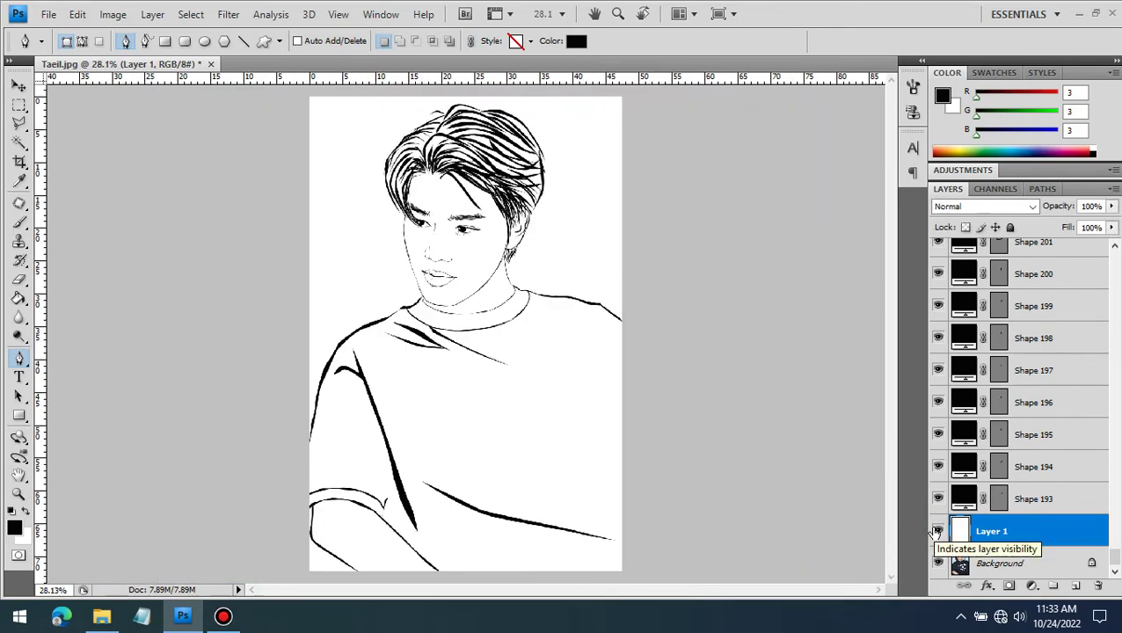